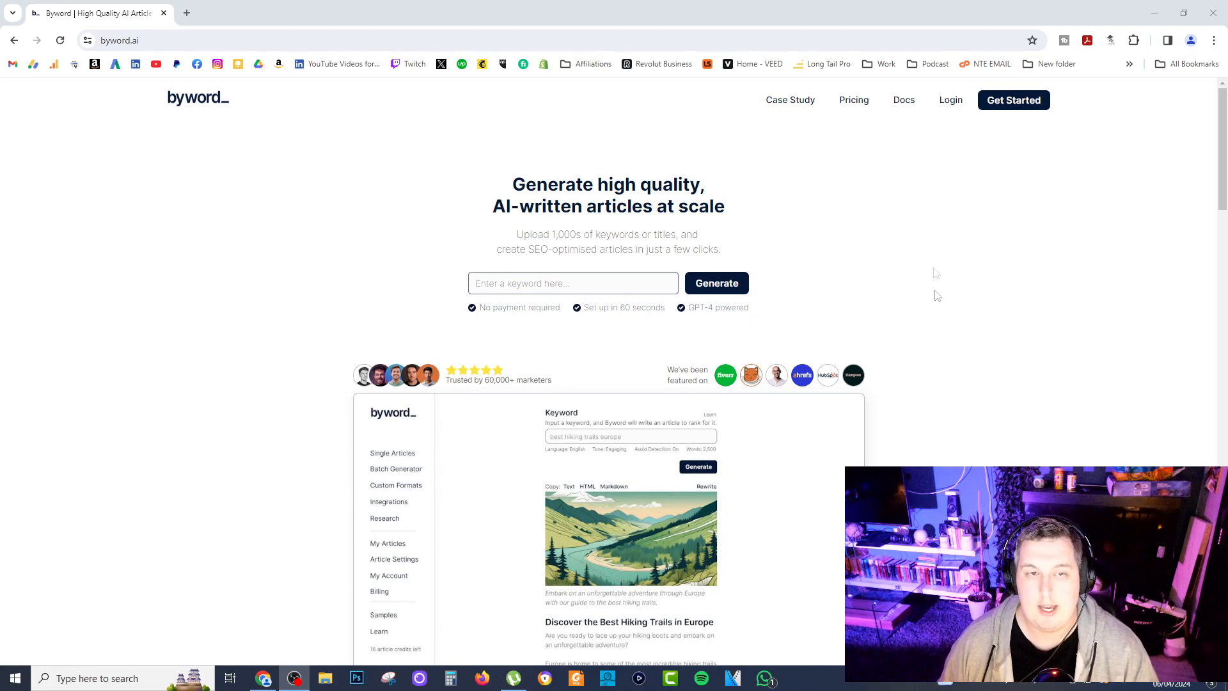
Check the pricing information and the number of article credits left on the account
{"action": "left_click", "coordinate": [846, 109]}
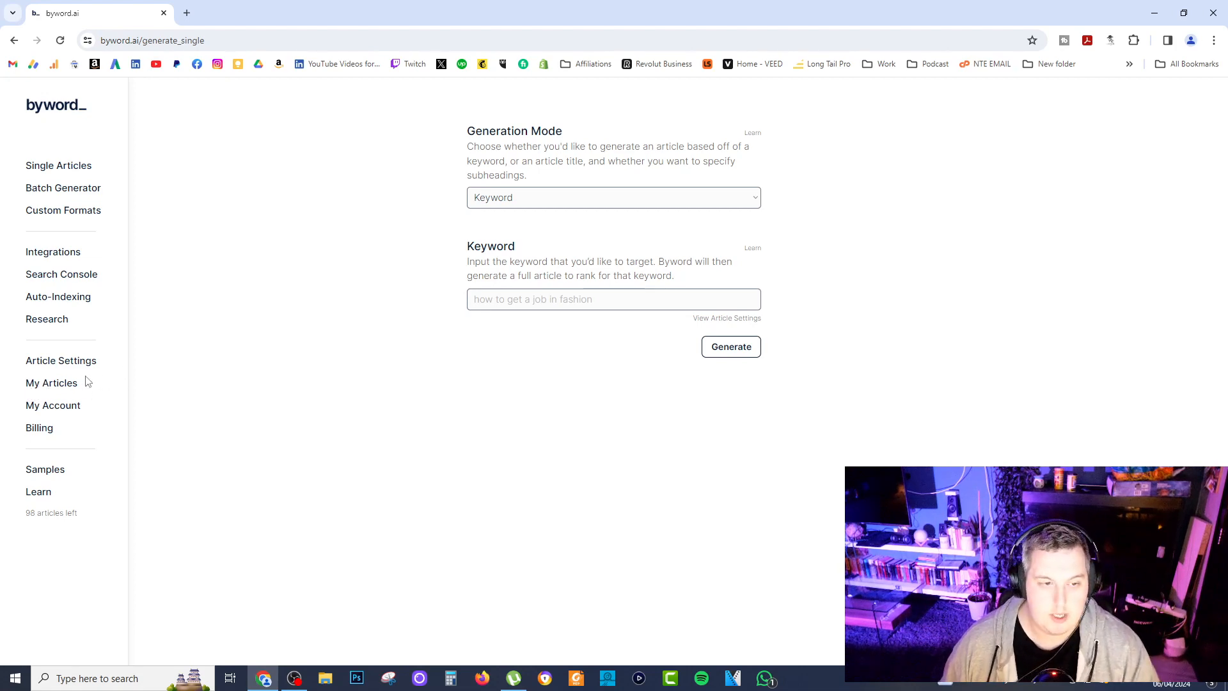
{"action": "left_click_drag", "start_coordinate": [20, 517], "coordinate": [88, 517]}
{"action": "left_click", "coordinate": [132, 509]}
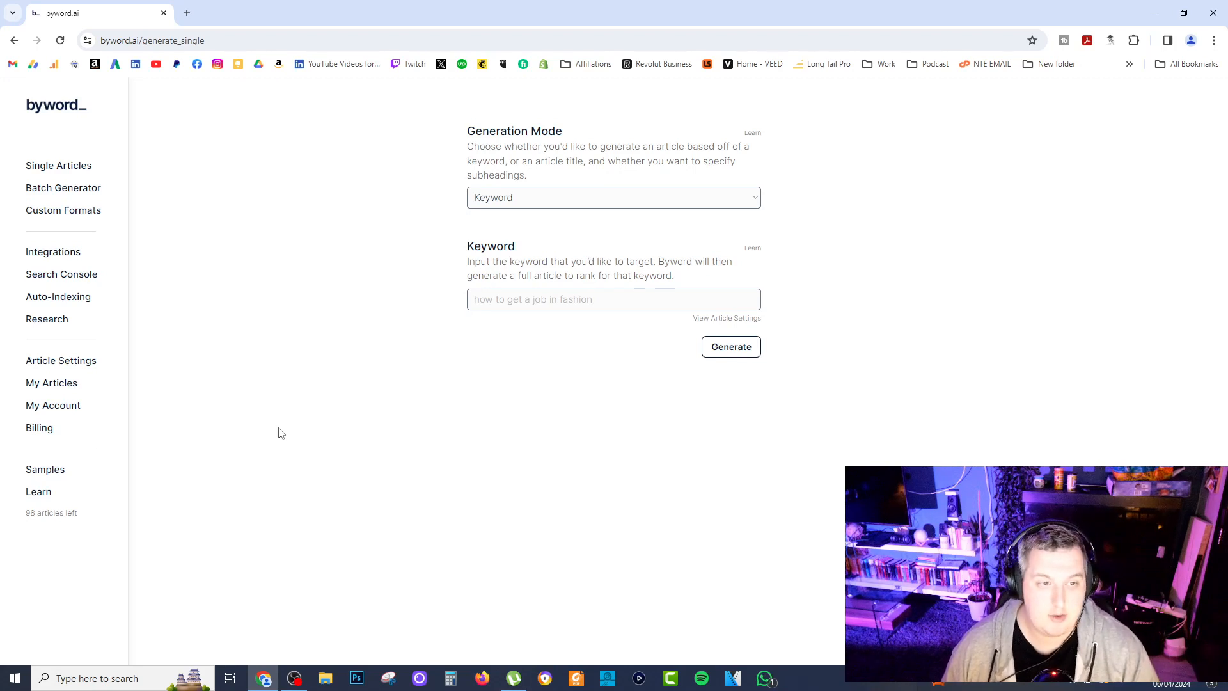
Open the article settings and examine the Reduce Detection choices and the custom prompts option
{"action": "left_click", "coordinate": [55, 368]}
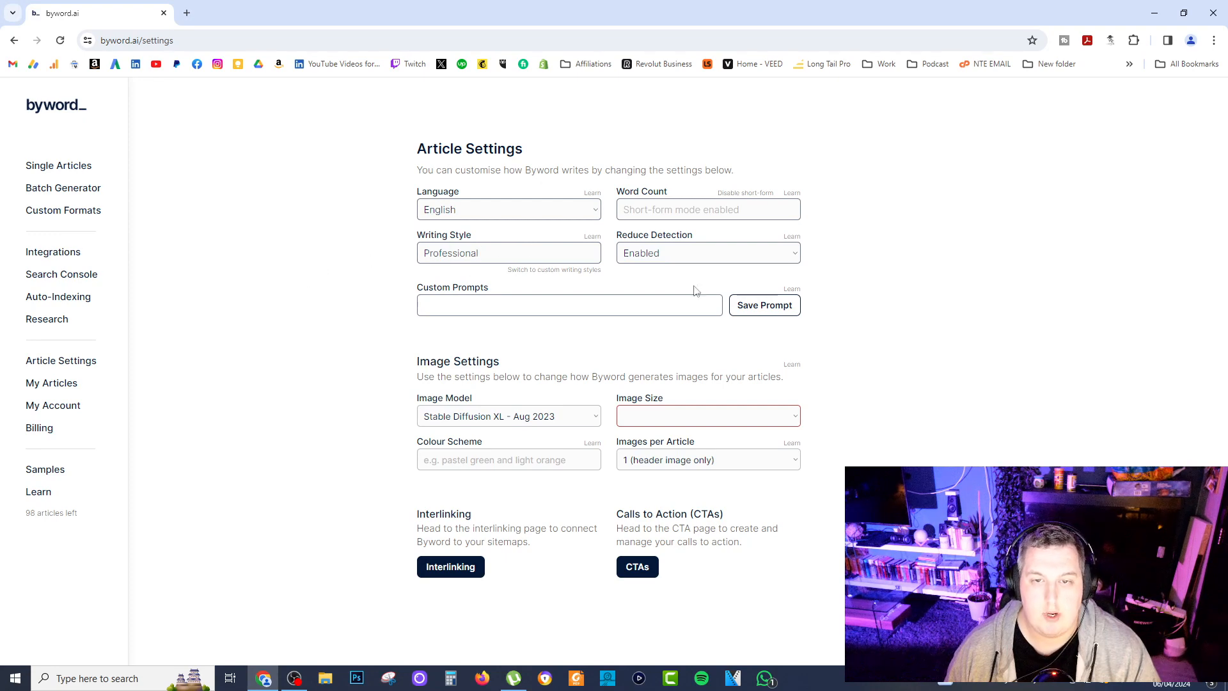
{"action": "left_click", "coordinate": [796, 258]}
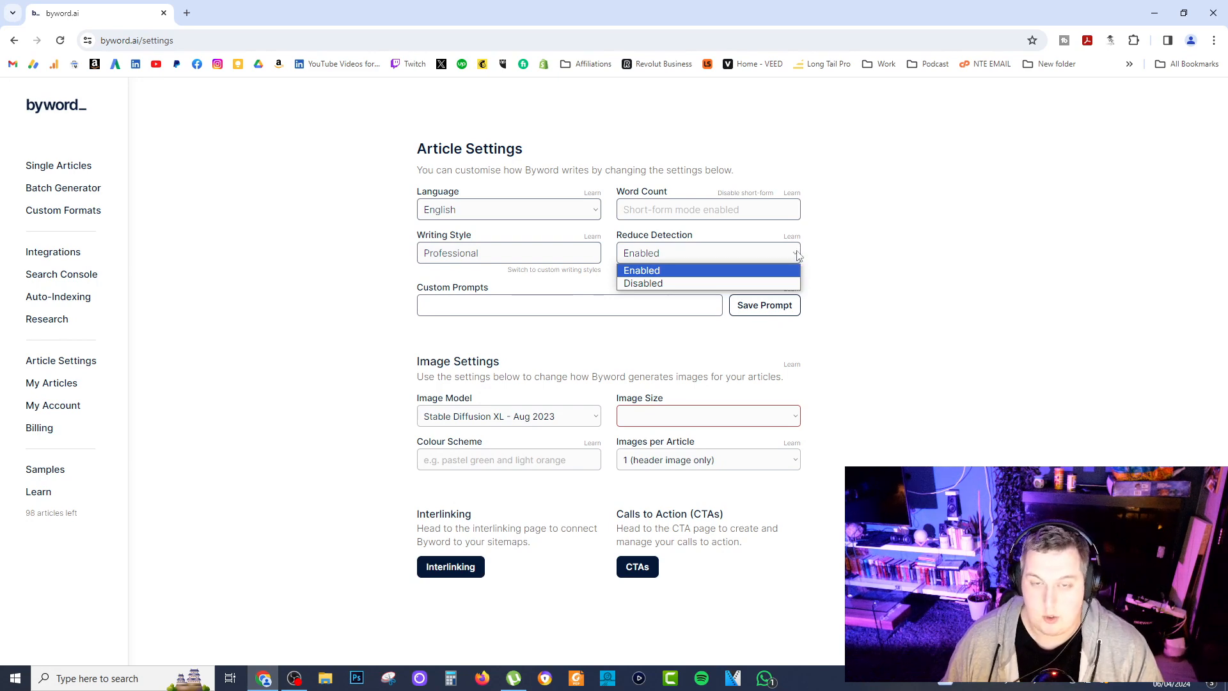
{"action": "left_click", "coordinate": [798, 255]}
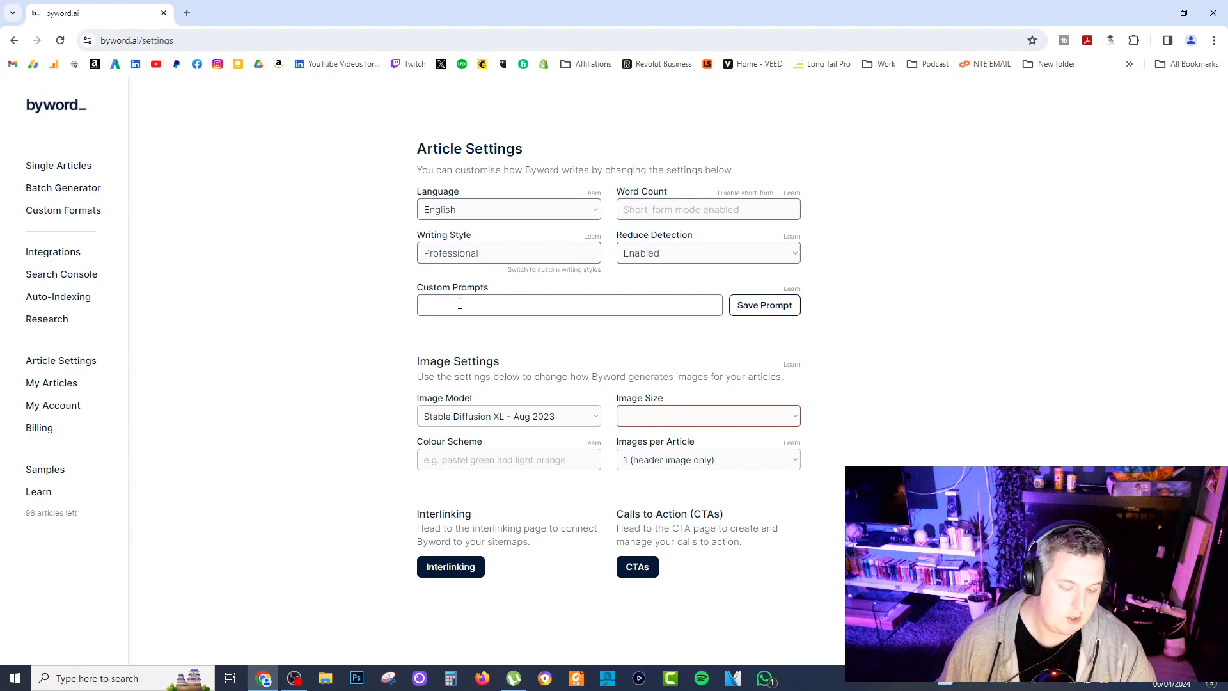
{"action": "left_click", "coordinate": [460, 304]}
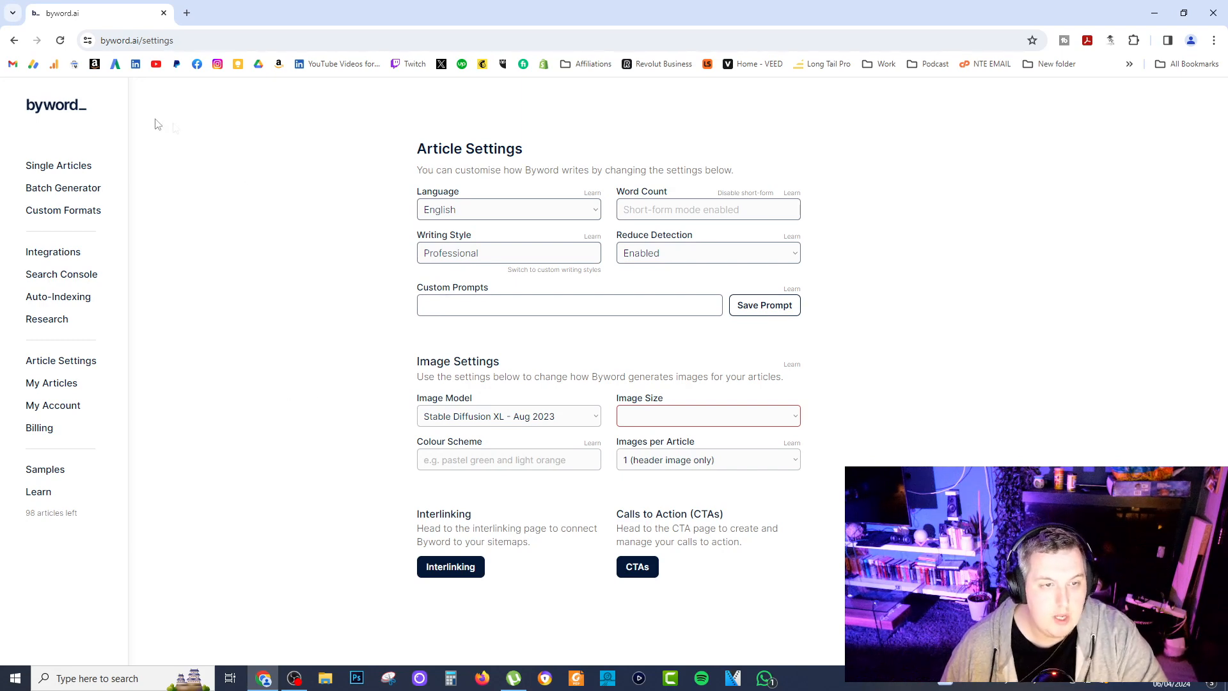
Open the single-article generator and set its generation mode to Article Title
{"action": "left_click", "coordinate": [62, 173]}
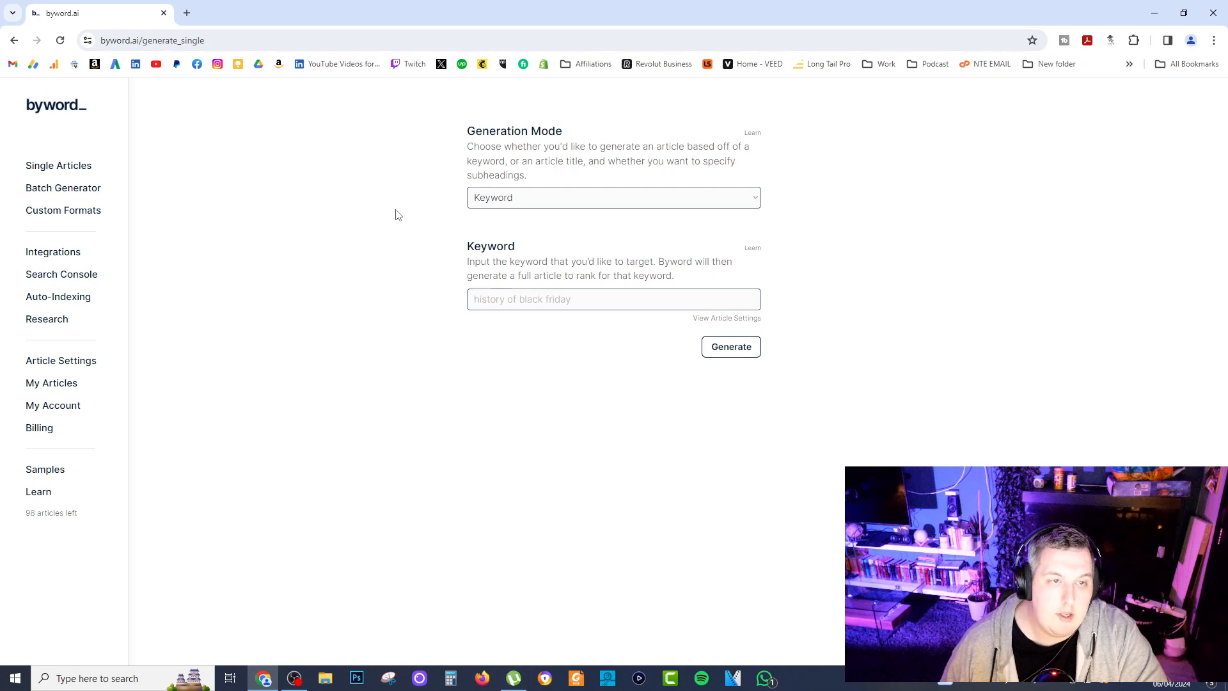
{"action": "left_click", "coordinate": [524, 199]}
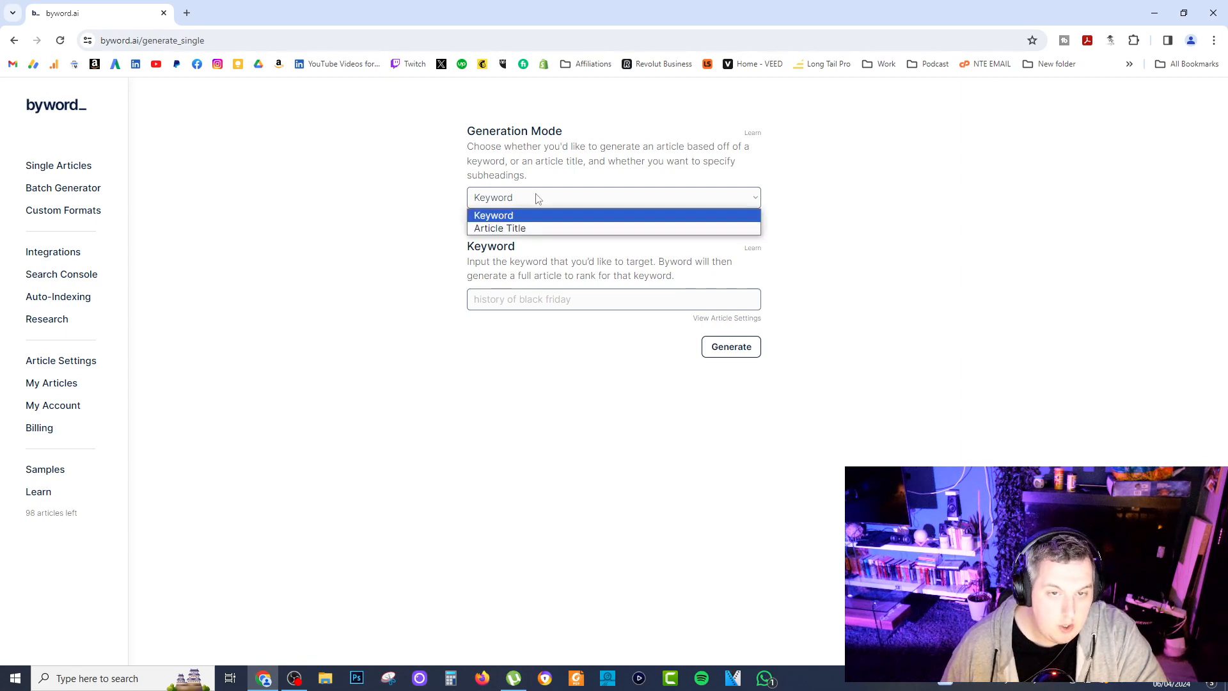
{"action": "left_click", "coordinate": [413, 240]}
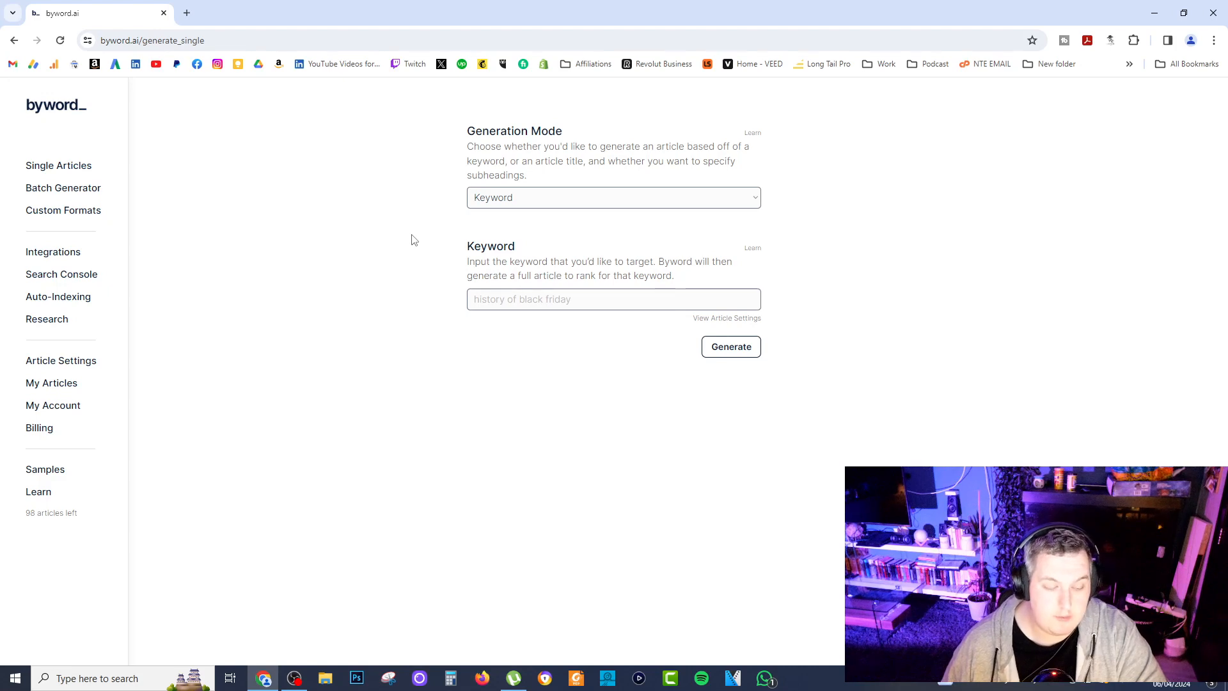
{"action": "left_click", "coordinate": [518, 199]}
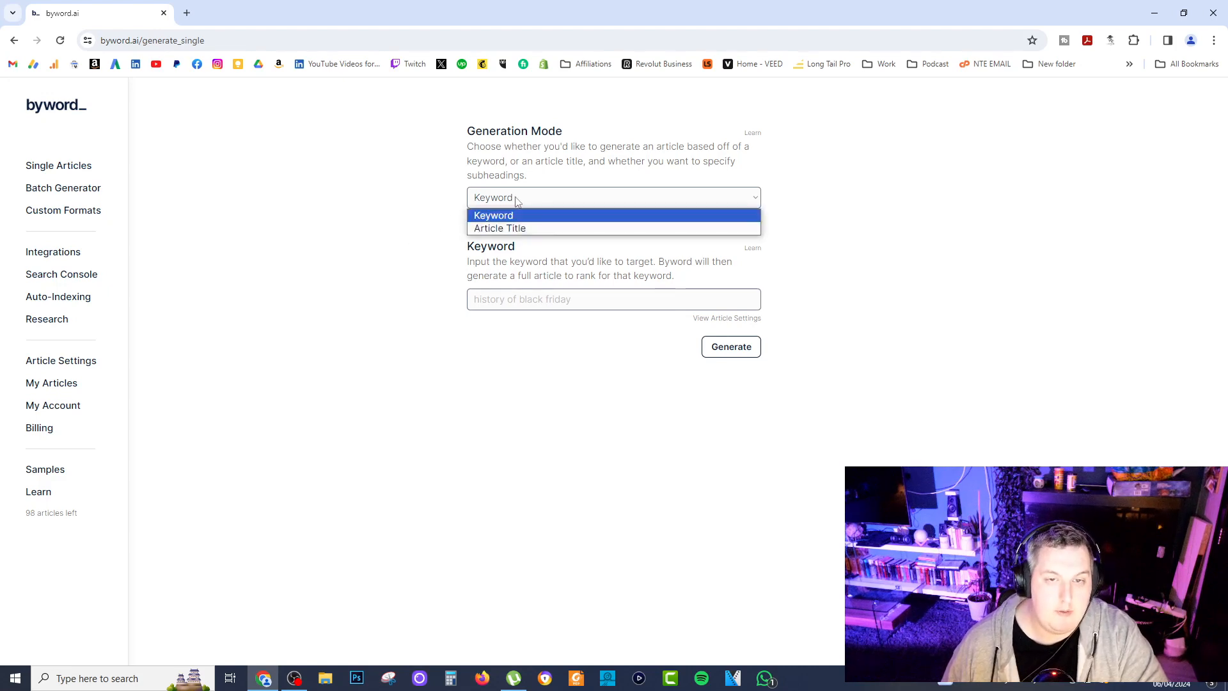
{"action": "left_click", "coordinate": [413, 235]}
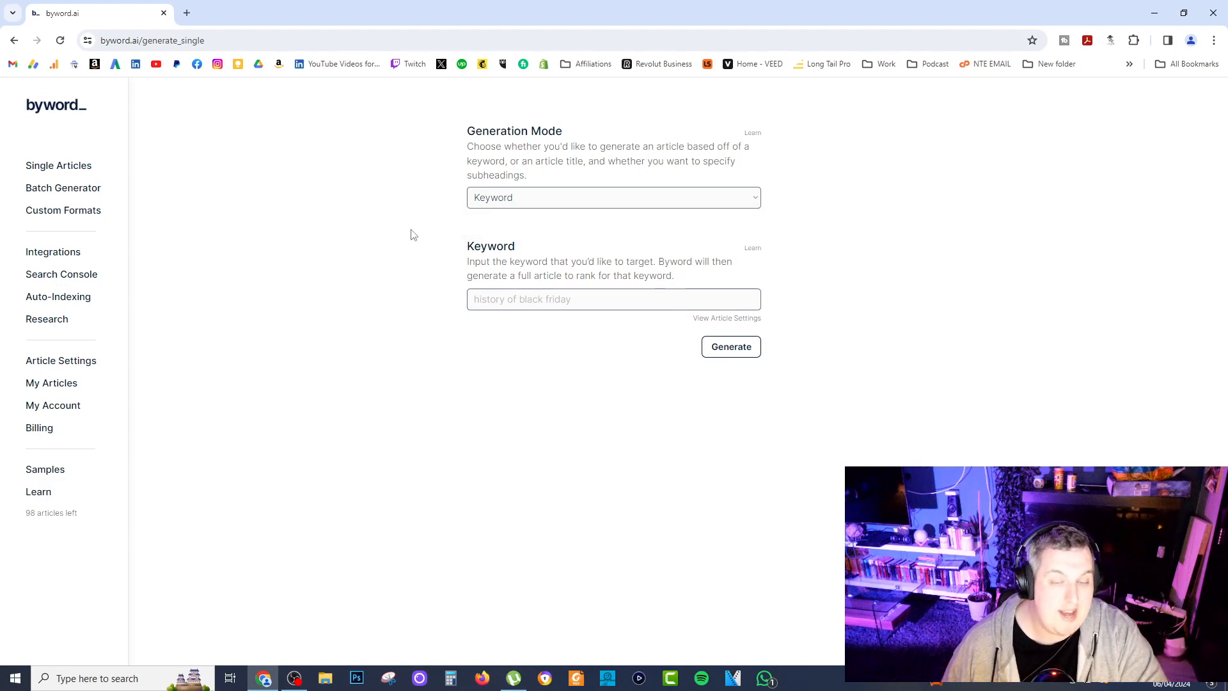
{"action": "left_click", "coordinate": [515, 202]}
{"action": "left_click", "coordinate": [513, 200]}
{"action": "left_click", "coordinate": [509, 309]}
{"action": "left_click", "coordinate": [521, 206]}
{"action": "left_click", "coordinate": [520, 231]}
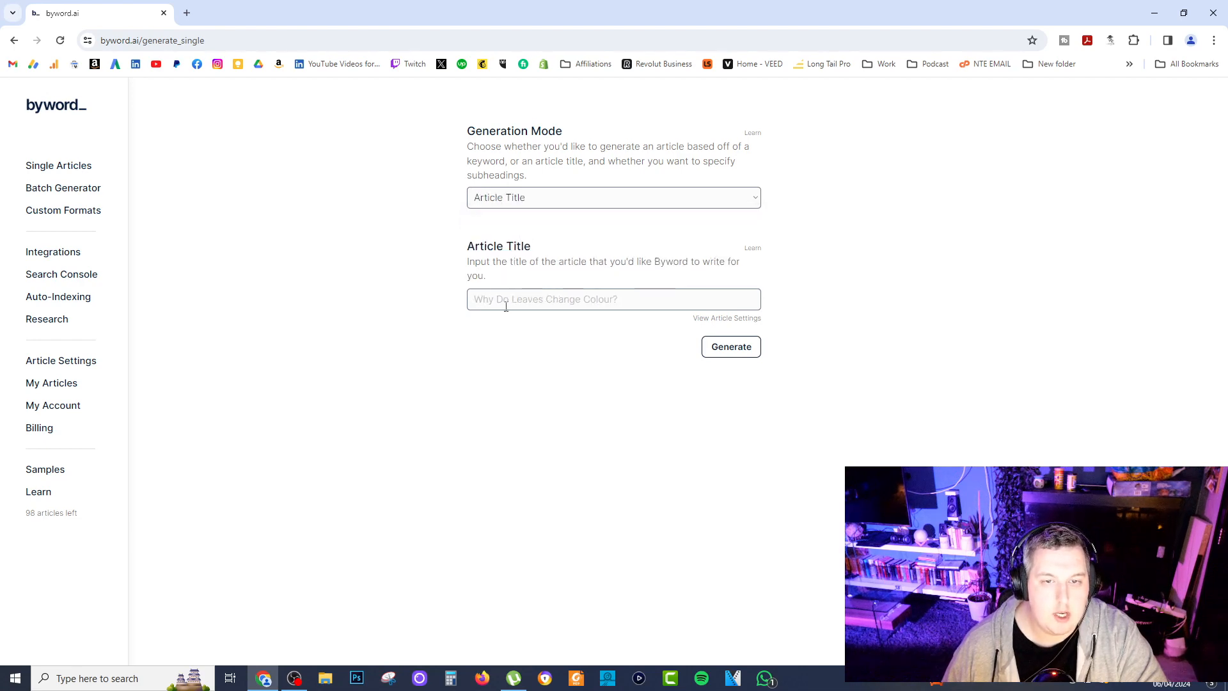
Review the article settings available within the single-article generator, such as word count, writing style and interlinking
{"action": "left_click", "coordinate": [643, 298]}
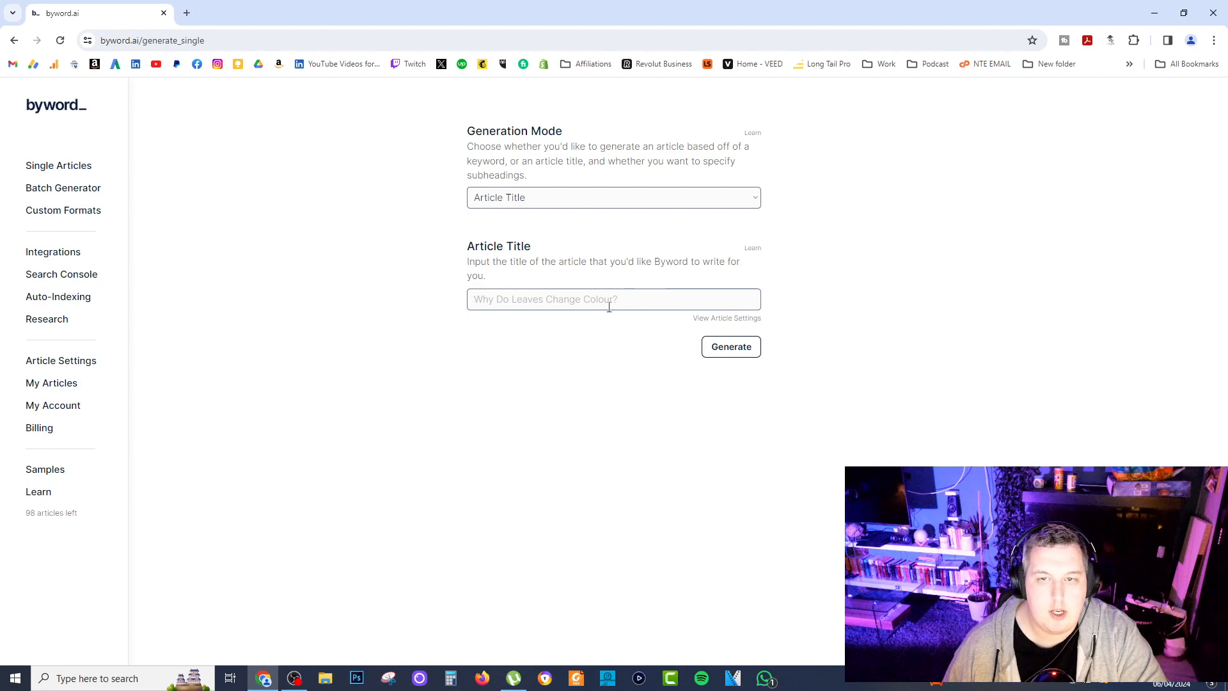
{"action": "left_click", "coordinate": [719, 320]}
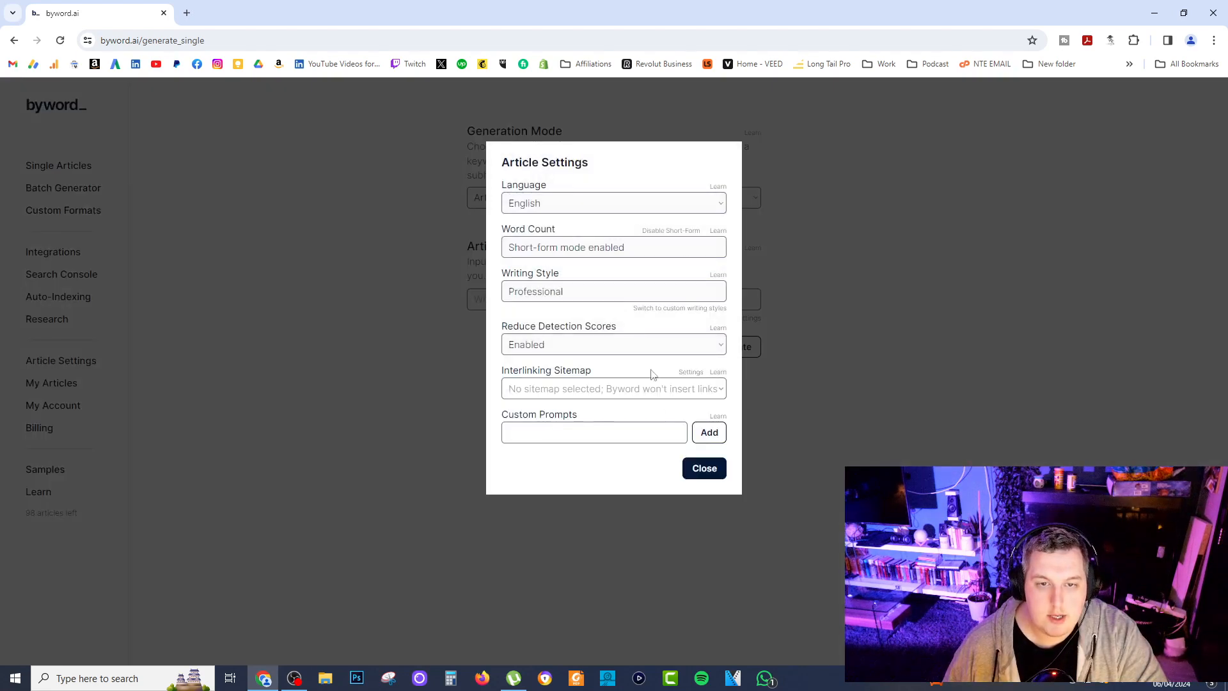
{"action": "left_click", "coordinate": [707, 476]}
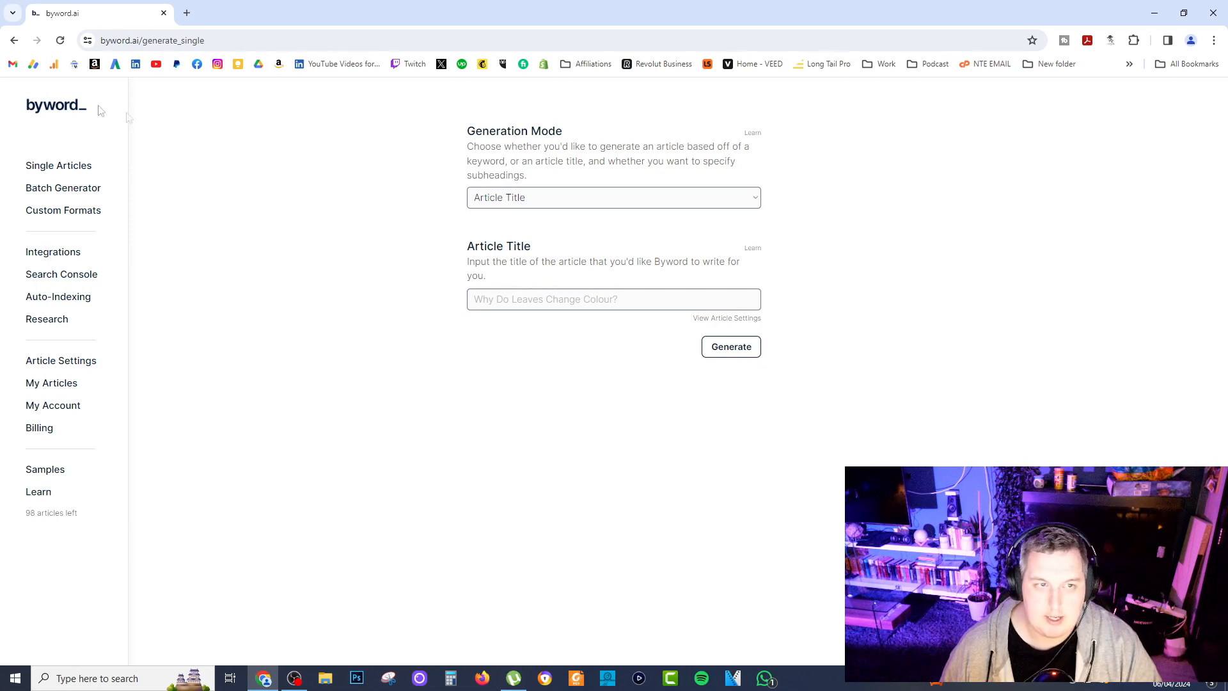
Open the single-article generator page again in a second browser tab using its copied address
{"action": "left_click", "coordinate": [168, 37]}
{"action": "key", "text": "ctrl+c"}
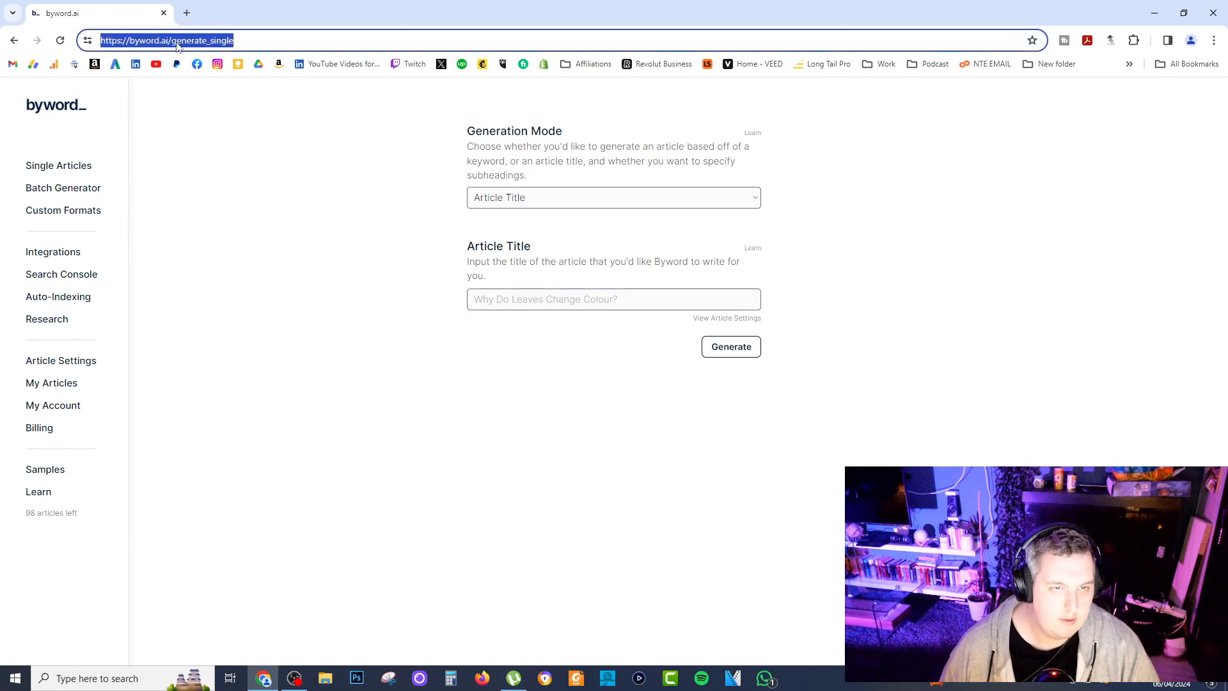
{"action": "left_click", "coordinate": [187, 13]}
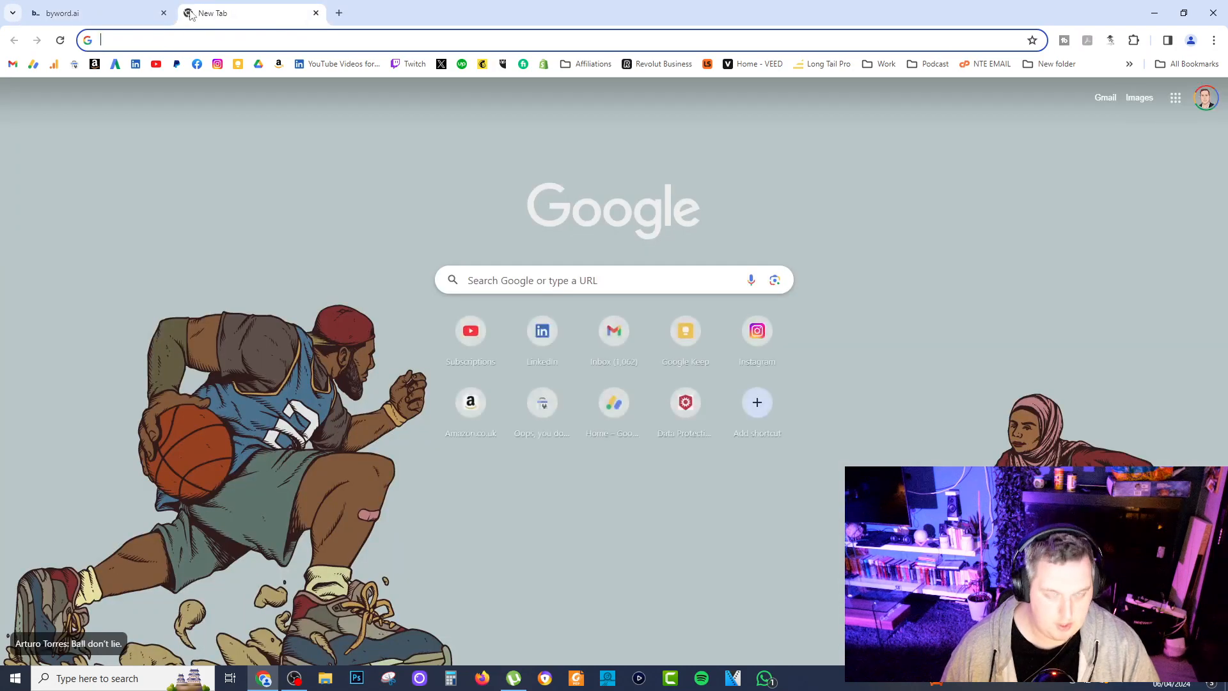
{"action": "key", "text": "ctrl+v"}
{"action": "key", "text": "Return"}
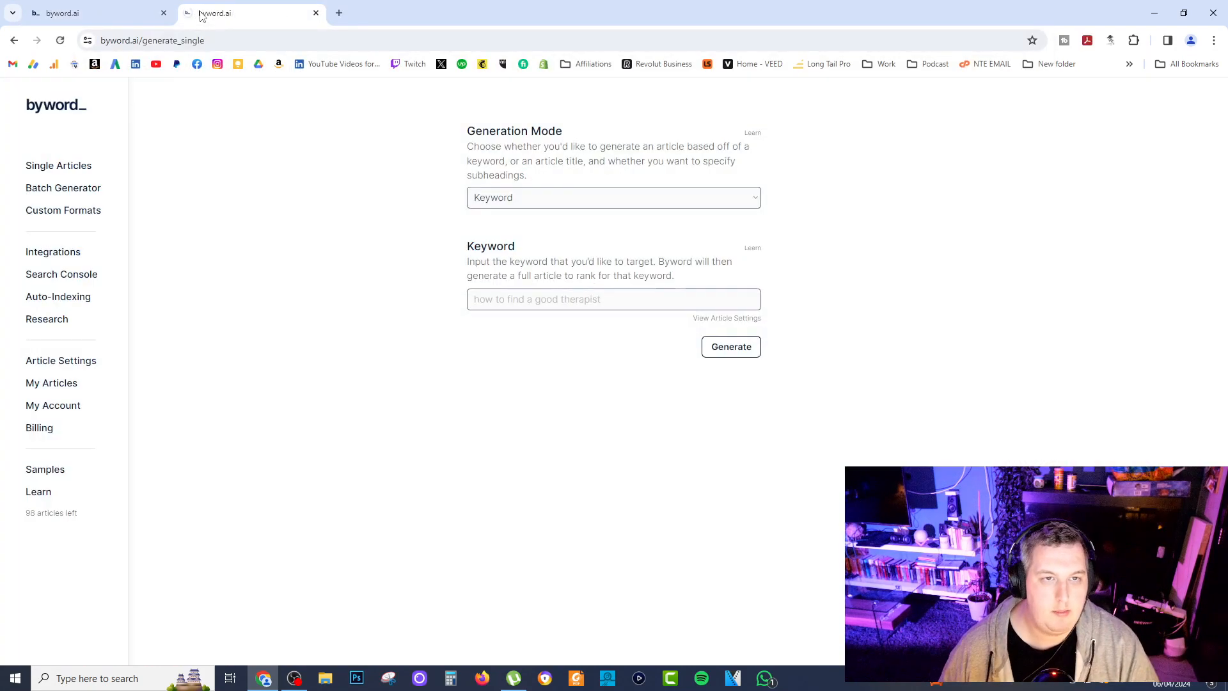
Set the generation mode to Article Title and enter the title "The Digital Services Act Explained"
{"action": "left_click", "coordinate": [507, 202]}
{"action": "left_click", "coordinate": [502, 228]}
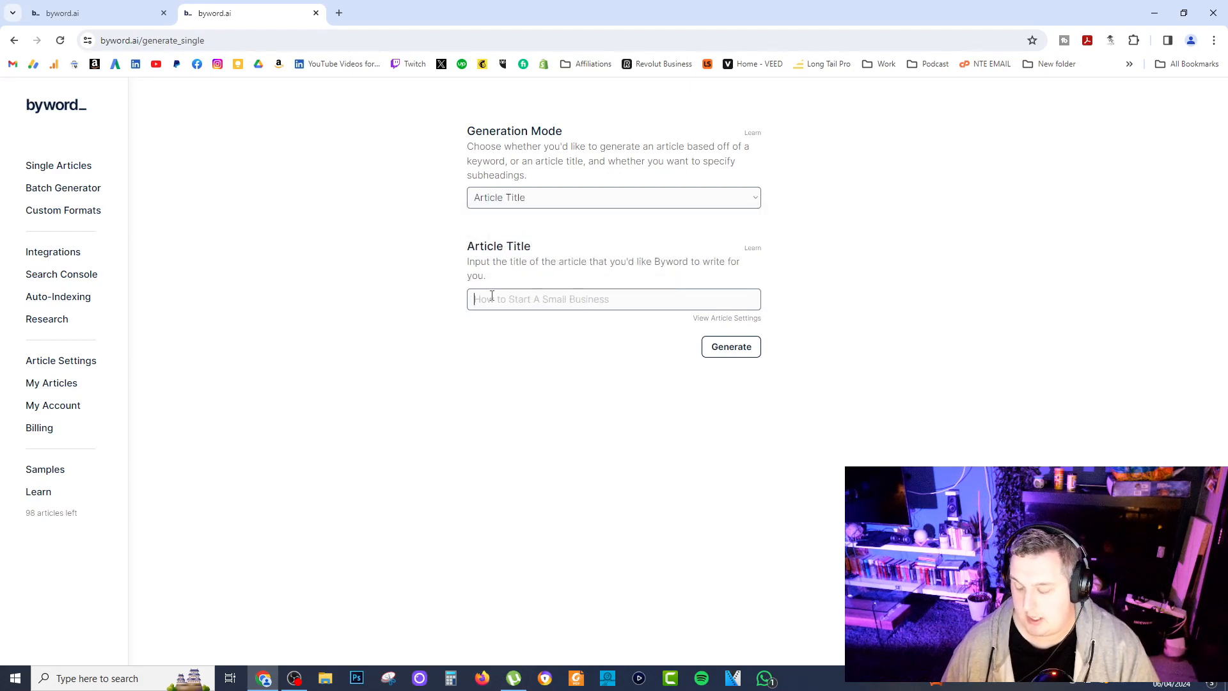
{"action": "left_click", "coordinate": [492, 296]}
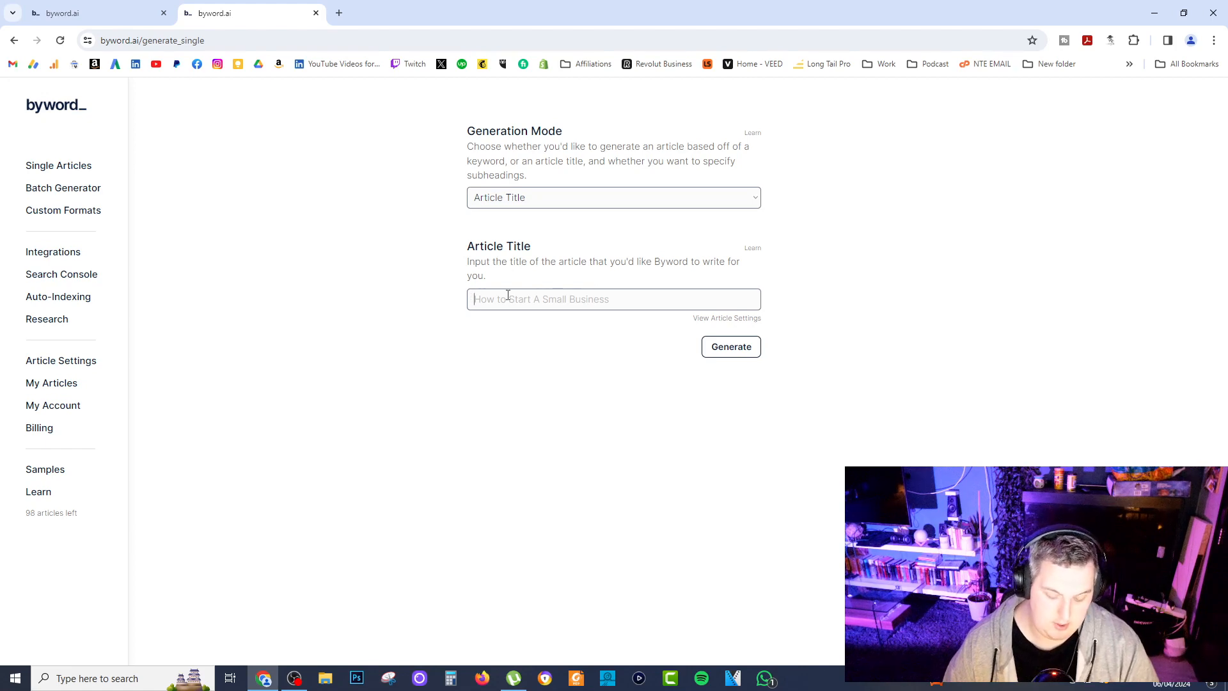
{"action": "type", "text": "The D"}
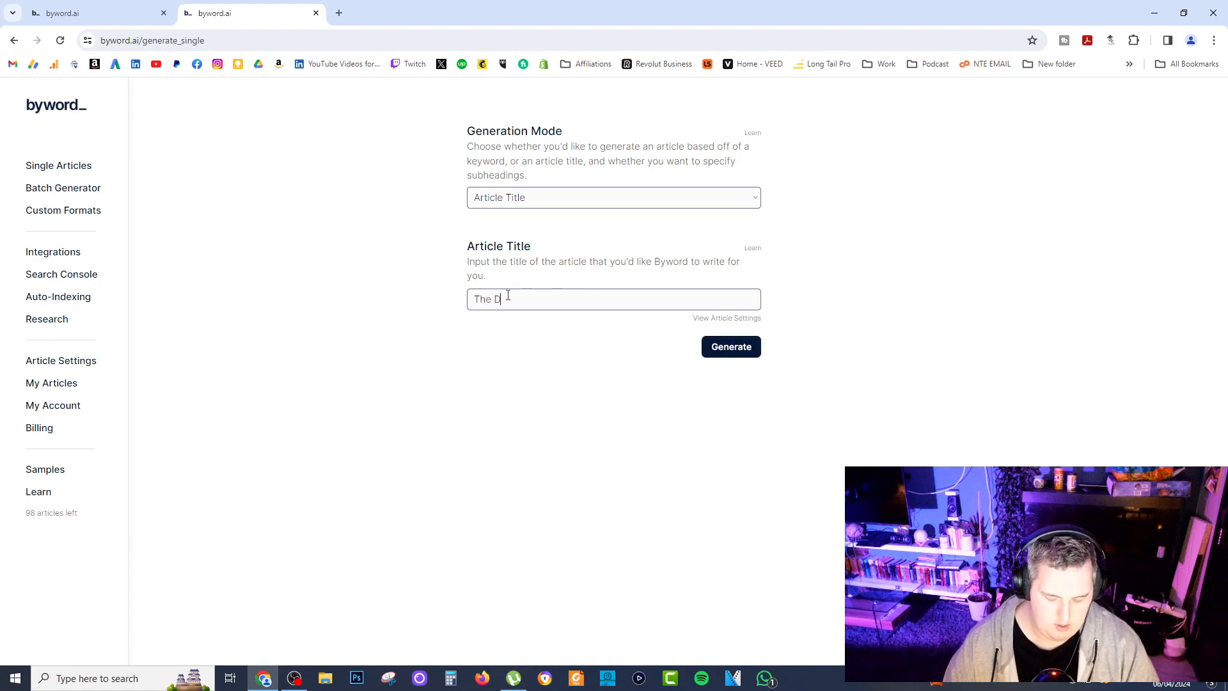
{"action": "type", "text": "igital Serv"}
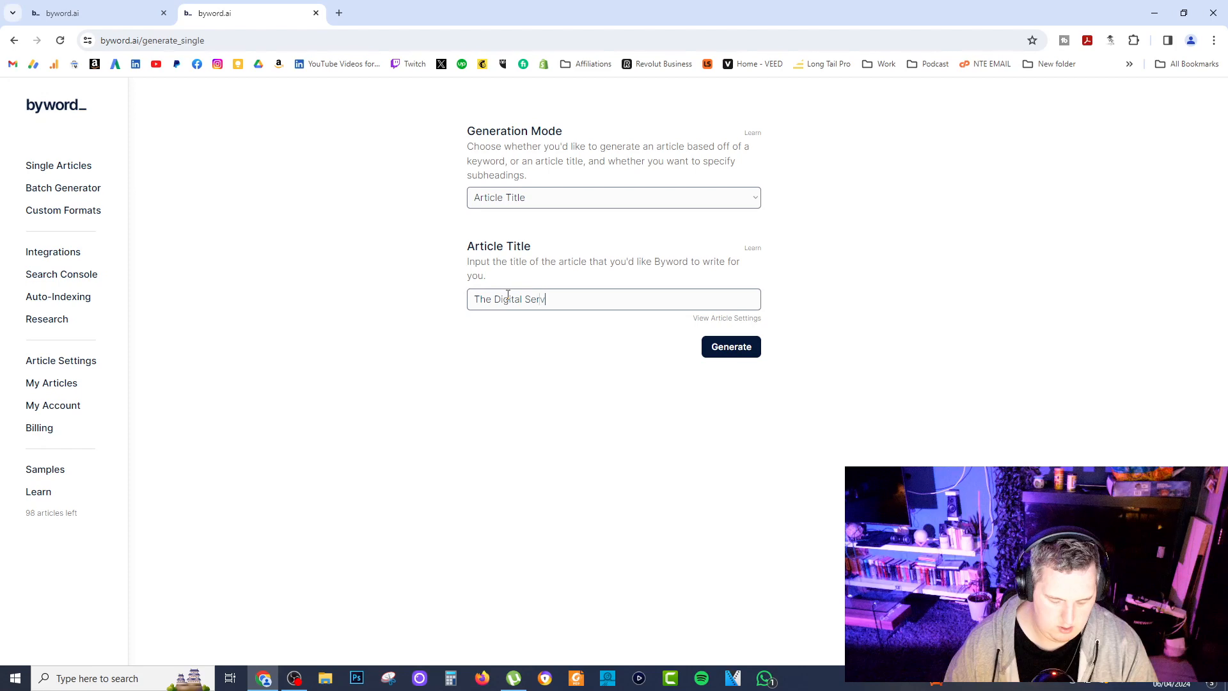
{"action": "type", "text": "ices Act"}
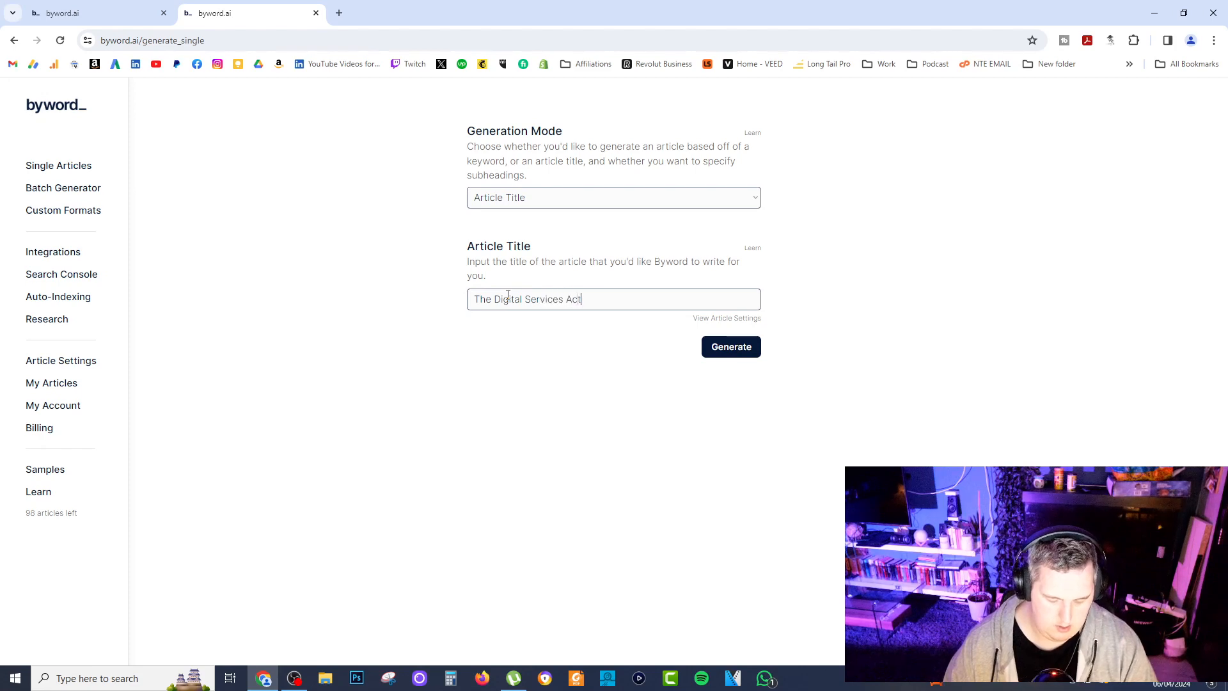
{"action": "type", "text": " Explained"}
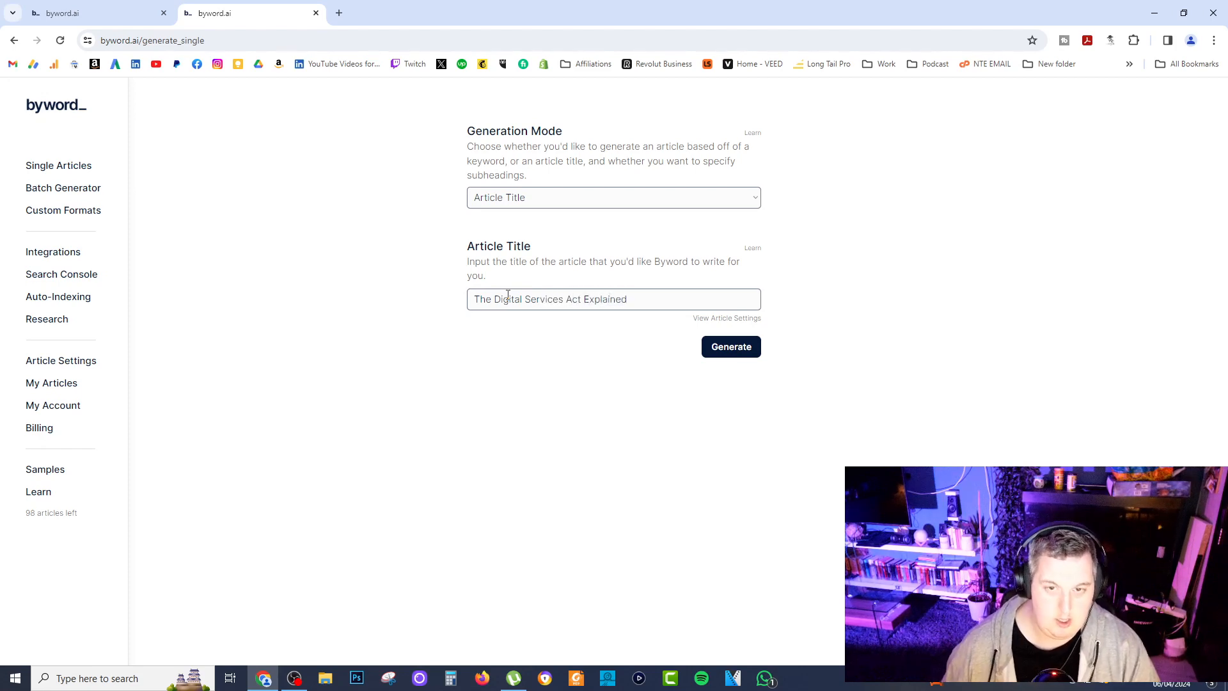
Disable short-form mode in this article's settings and set the word count to 2,200
{"action": "left_click", "coordinate": [723, 317]}
{"action": "triple_click", "coordinate": [549, 248]}
{"action": "left_click", "coordinate": [664, 231]}
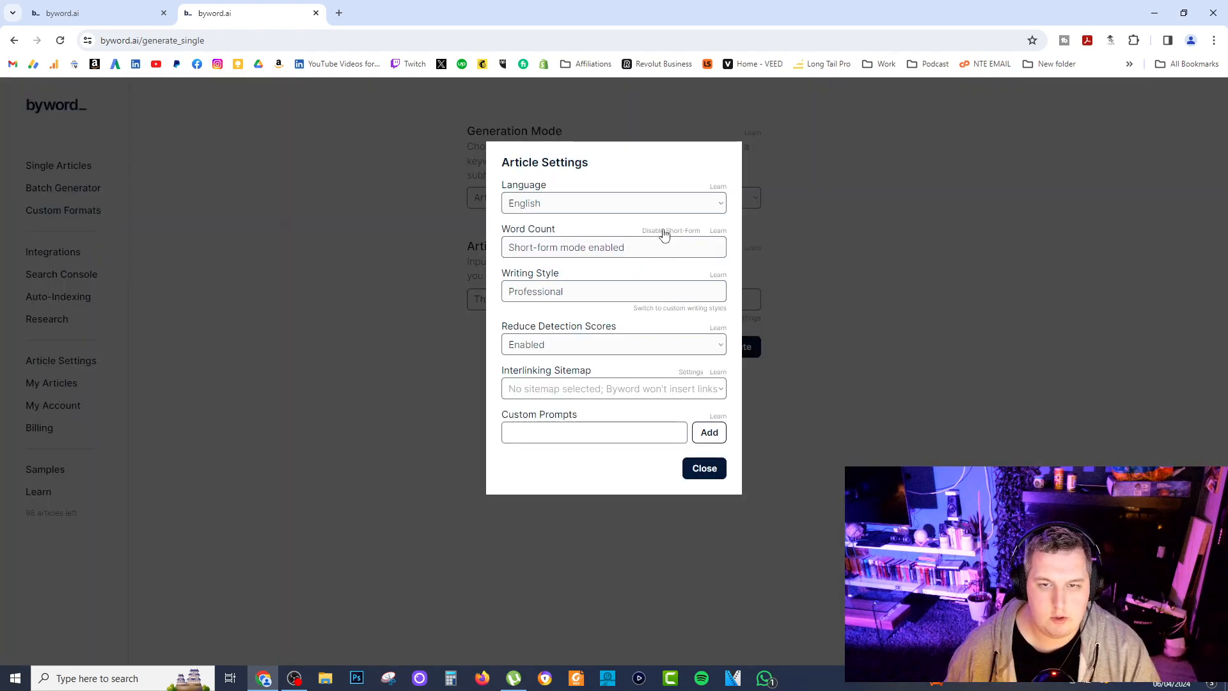
{"action": "triple_click", "coordinate": [601, 248]}
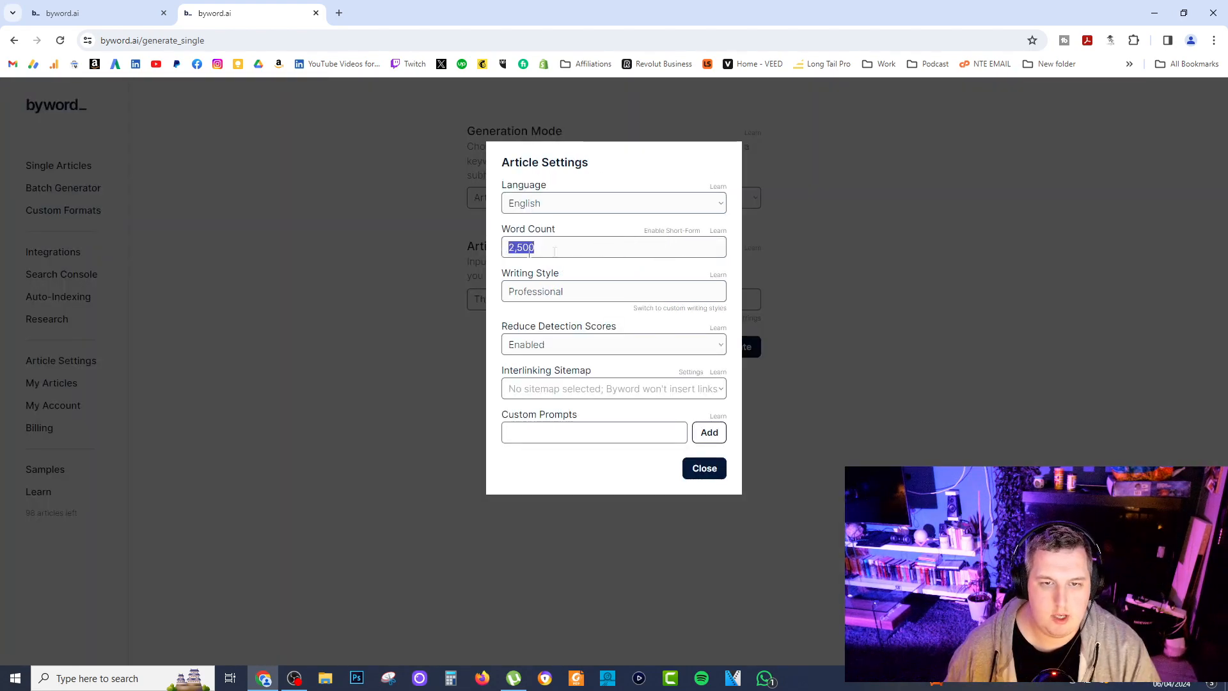
{"action": "type", "text": "2200"}
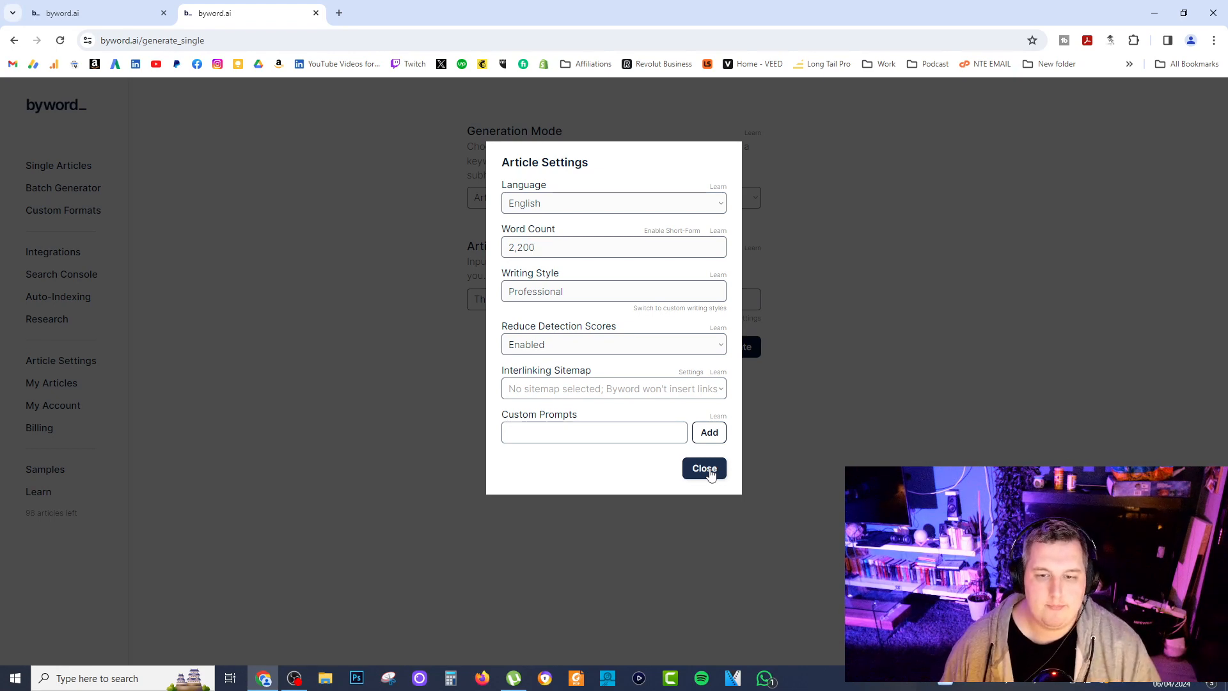
{"action": "left_click", "coordinate": [708, 470]}
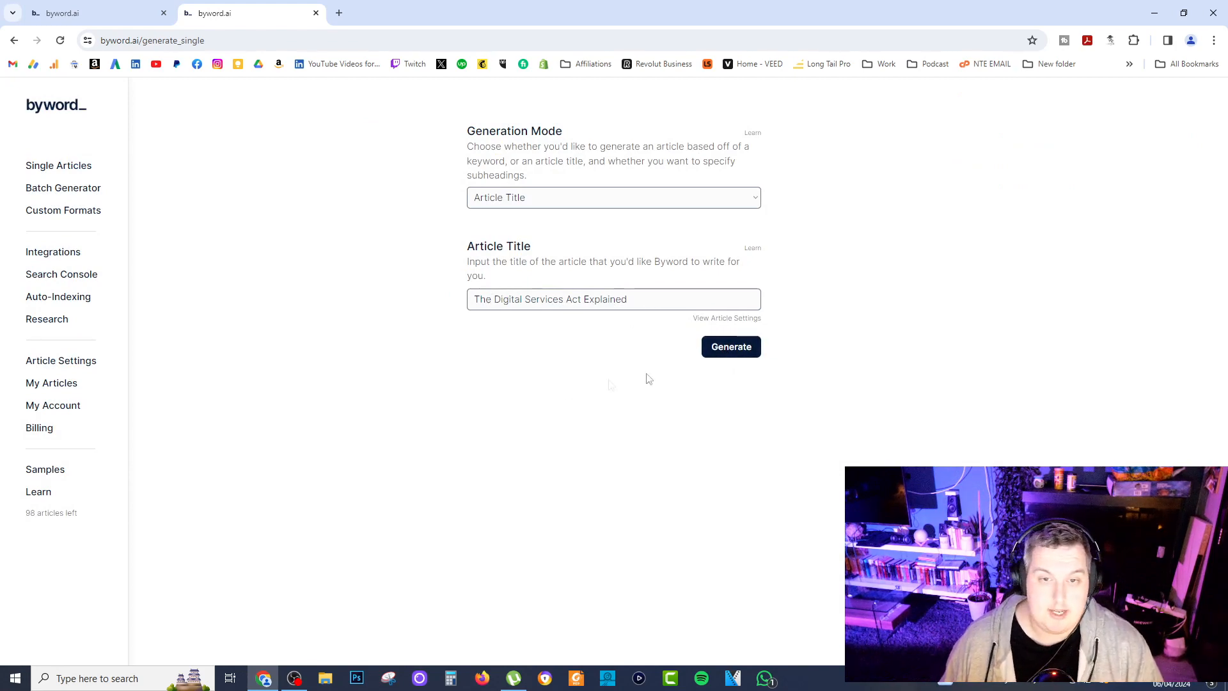
Generate the Digital Services Act article and check its writing progress
{"action": "left_click", "coordinate": [731, 346]}
{"action": "key", "text": "ctrl+1"}
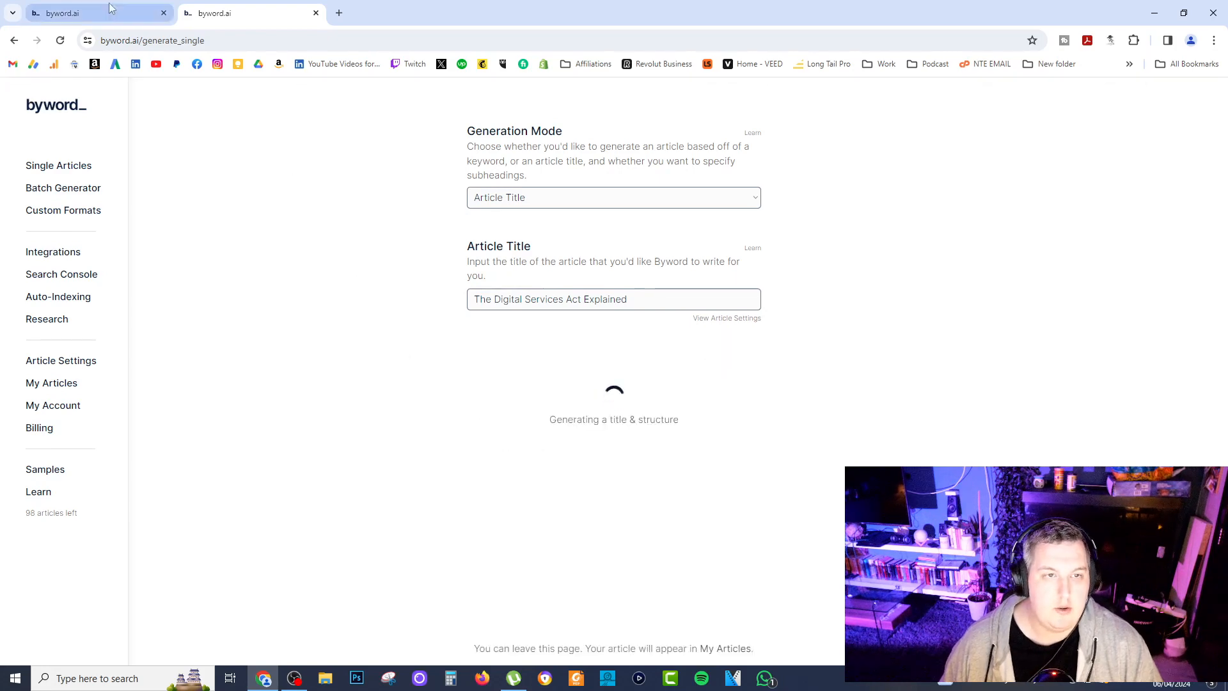
{"action": "left_click", "coordinate": [241, 295]}
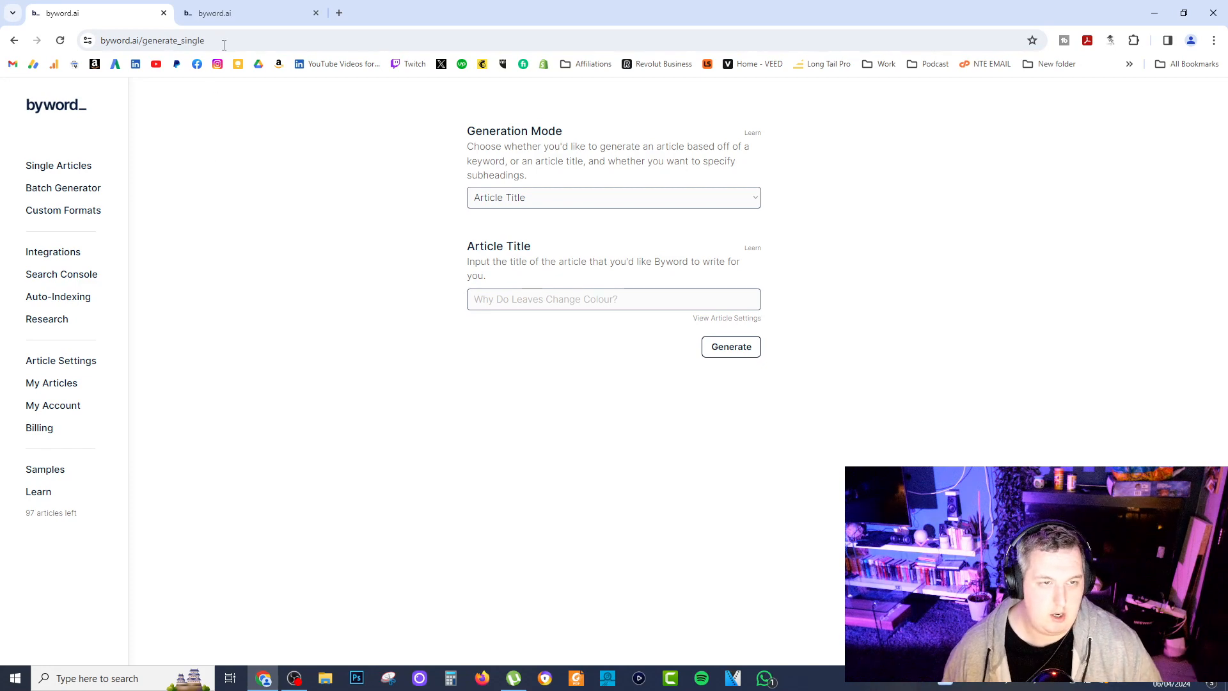
{"action": "left_click", "coordinate": [256, 12]}
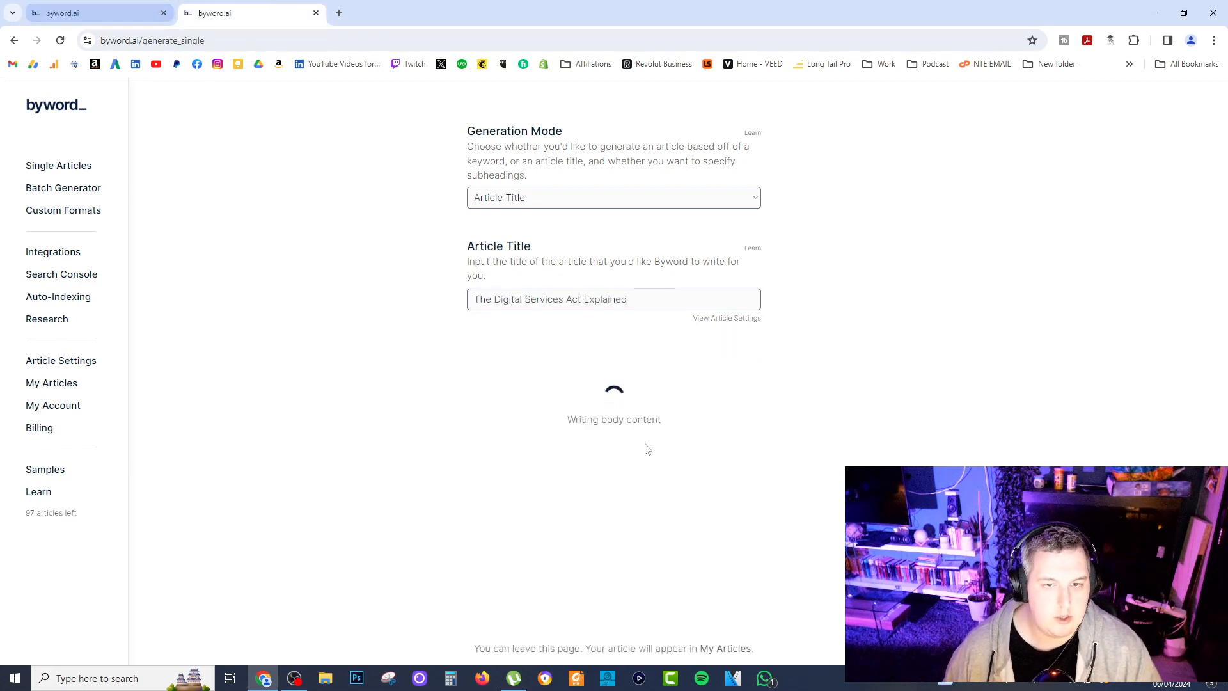
Open the batch generator in the first browser tab and set its project inputs to Article Title + Subheadings
{"action": "left_click", "coordinate": [115, 9]}
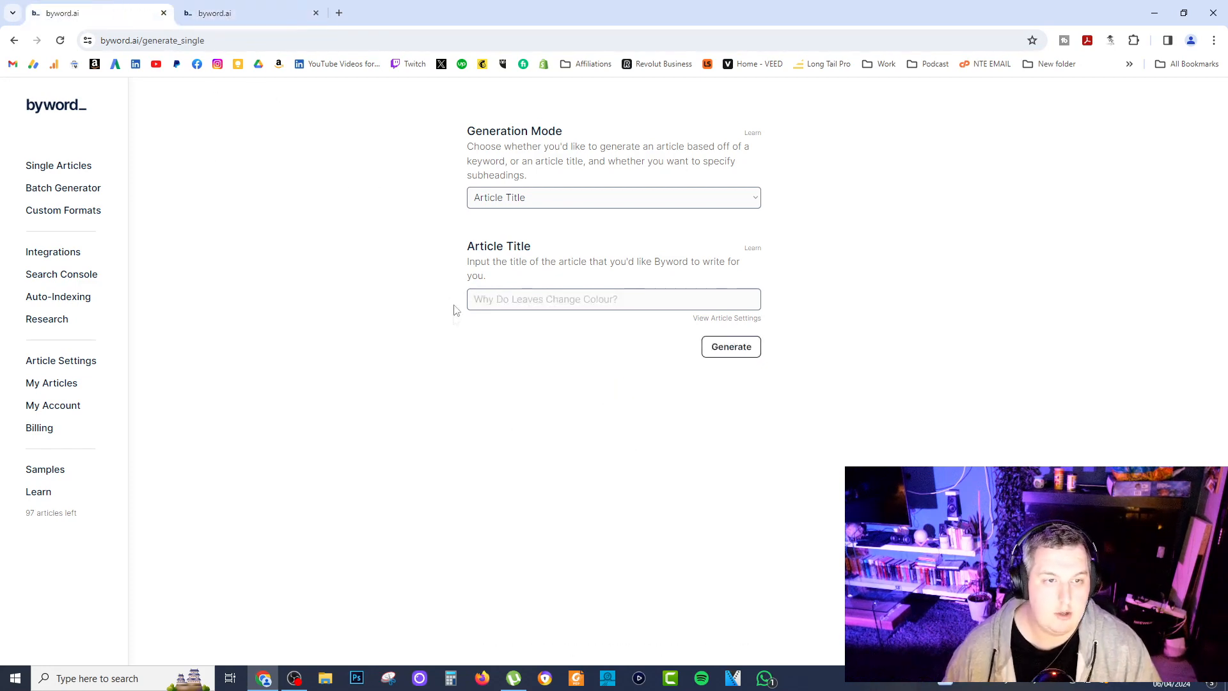
{"action": "left_click", "coordinate": [53, 195]}
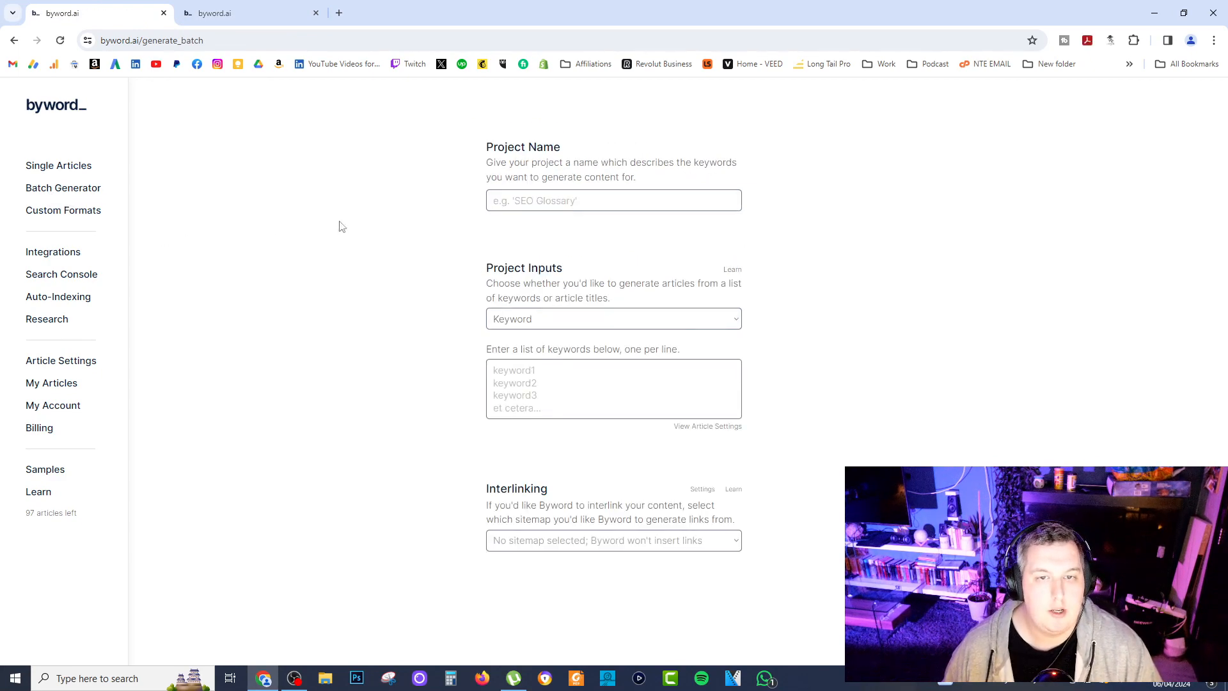
{"action": "left_click", "coordinate": [567, 202]}
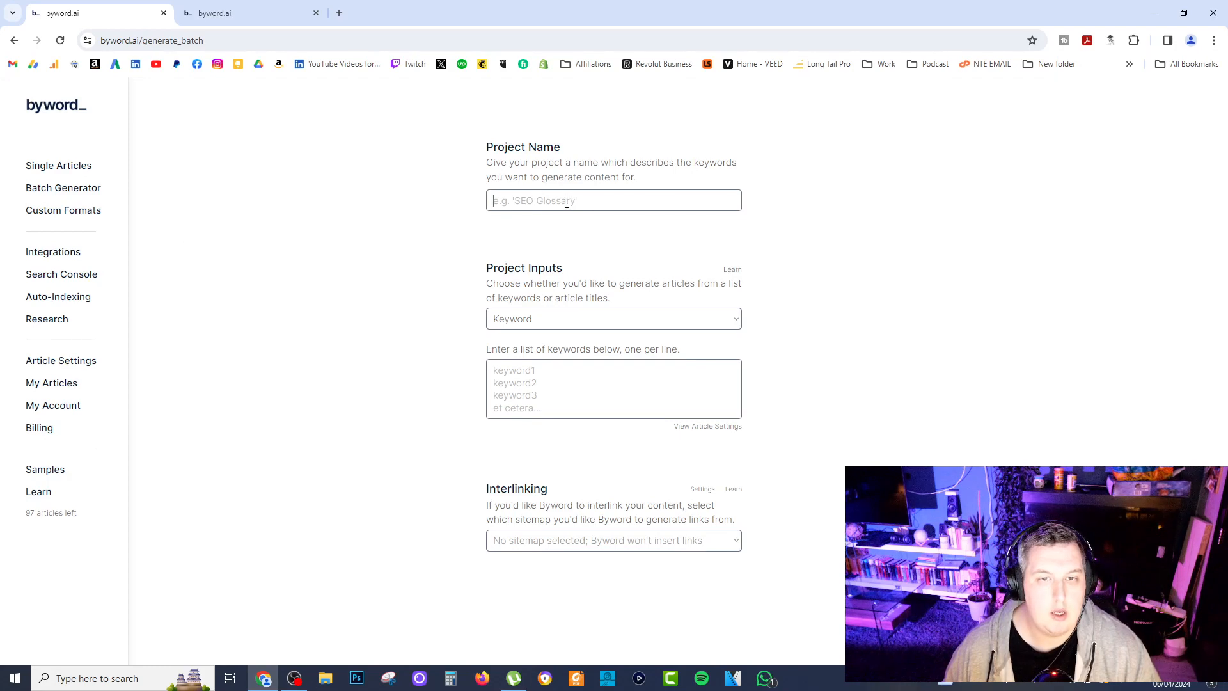
{"action": "left_click", "coordinate": [523, 322]}
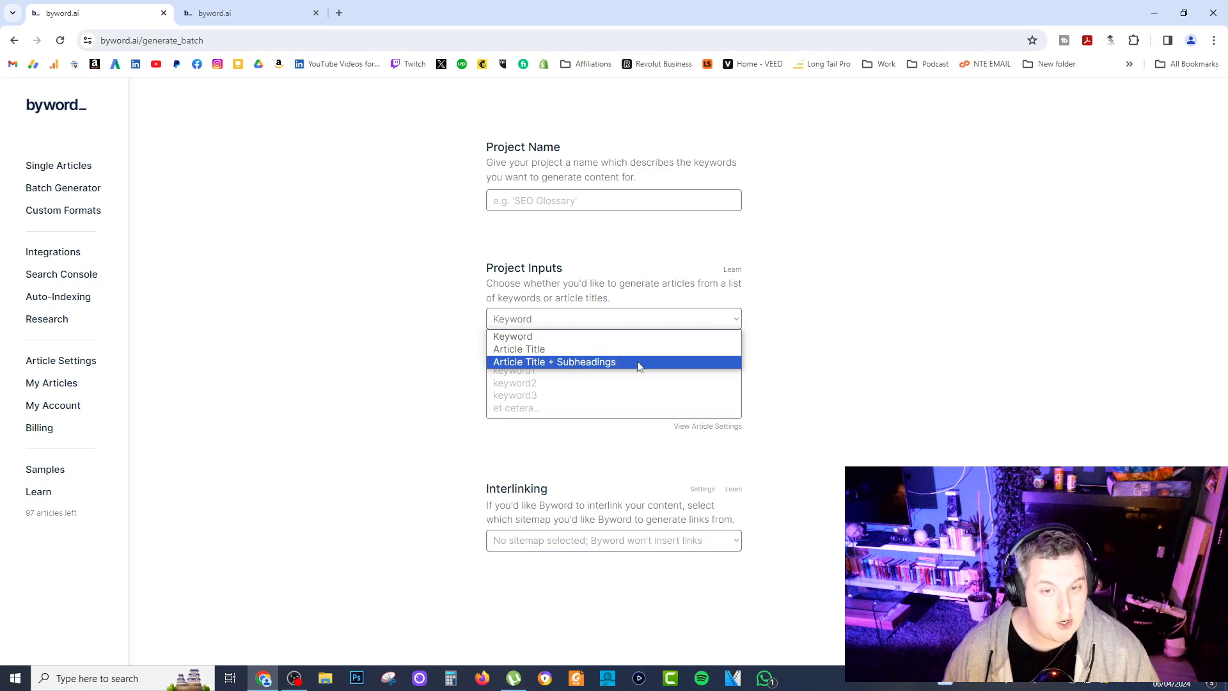
{"action": "left_click", "coordinate": [590, 365]}
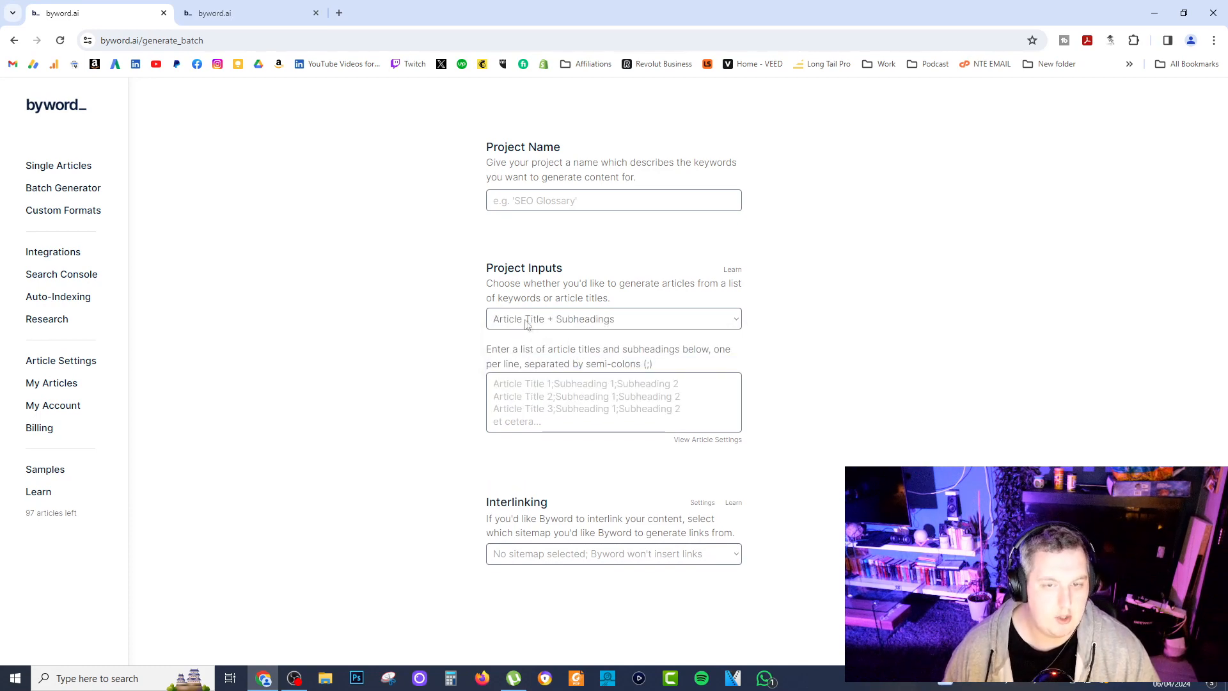
Review the article settings that apply to the batch project and close them without changes
{"action": "left_click", "coordinate": [496, 382]}
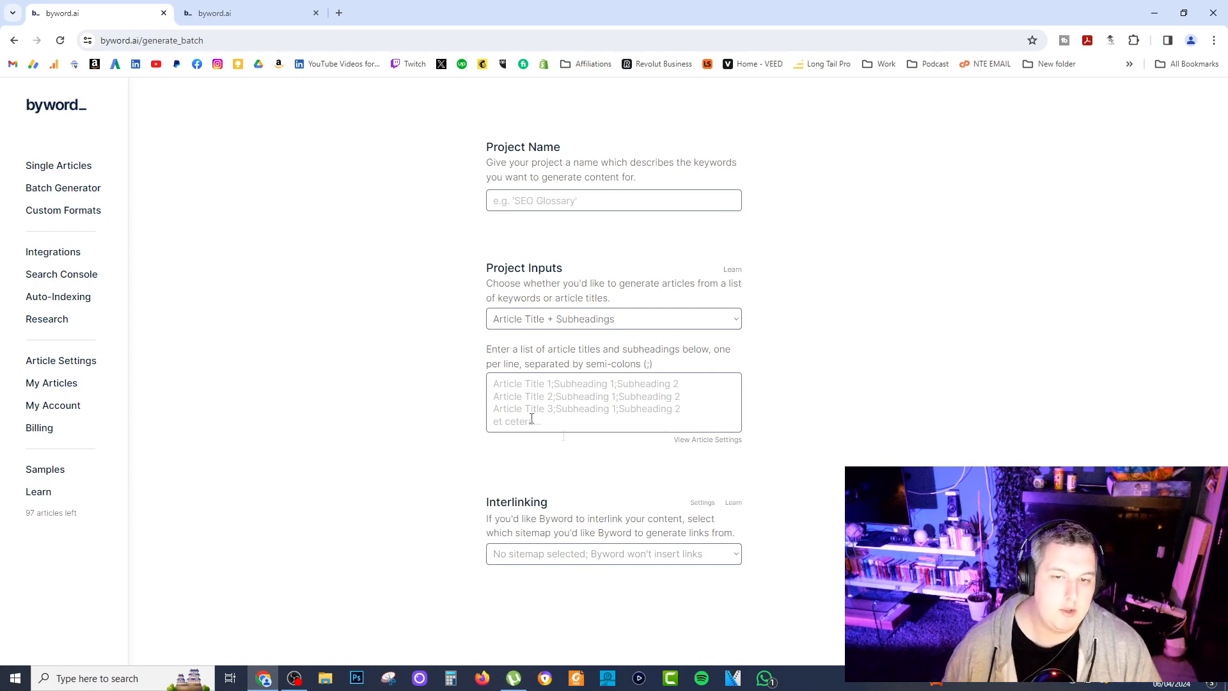
{"action": "left_click", "coordinate": [679, 441]}
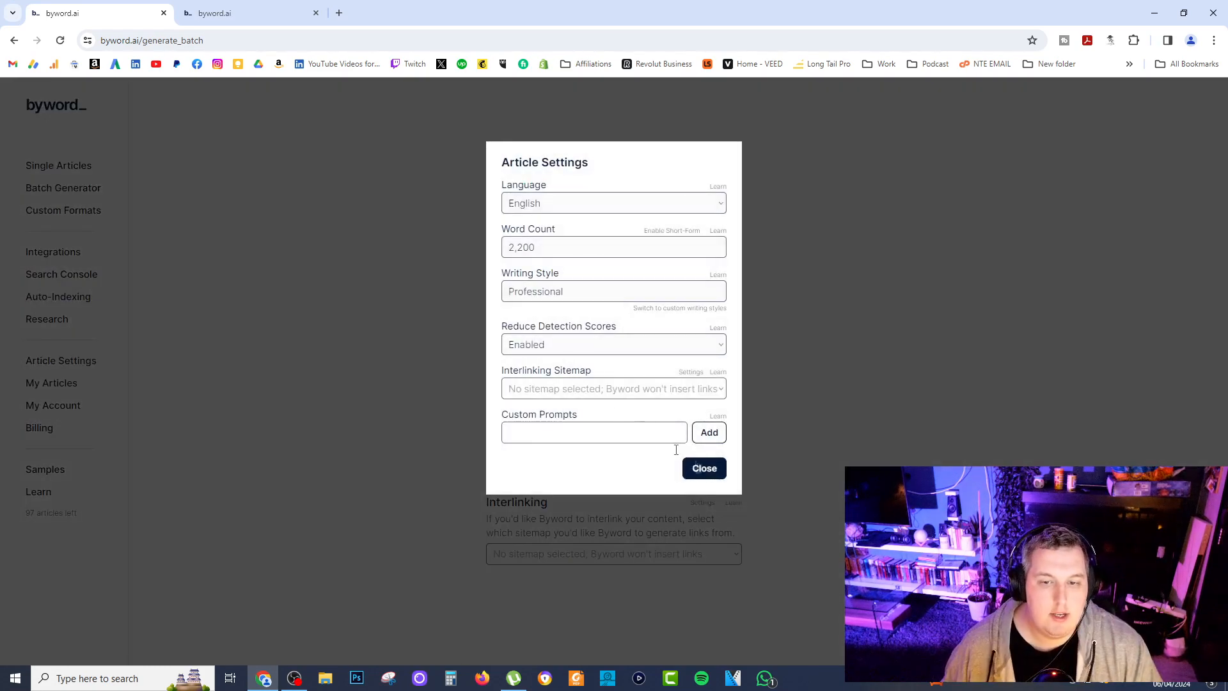
{"action": "left_click", "coordinate": [700, 476]}
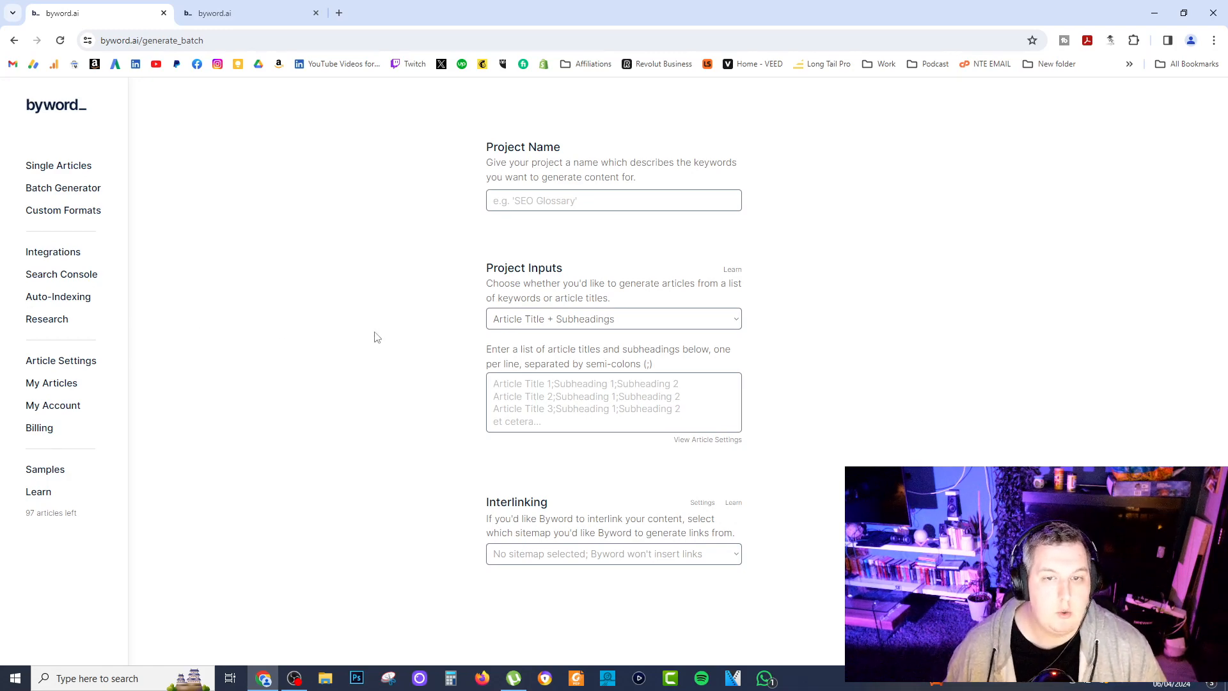
Enter the placeholder titles "dvffdsgvsdvg", "fdbfdbdfbdf" and "dfgbdfbhdfbhdfbh" on separate lines and name the project "dndnmfghmhm"
{"action": "left_click", "coordinate": [498, 388]}
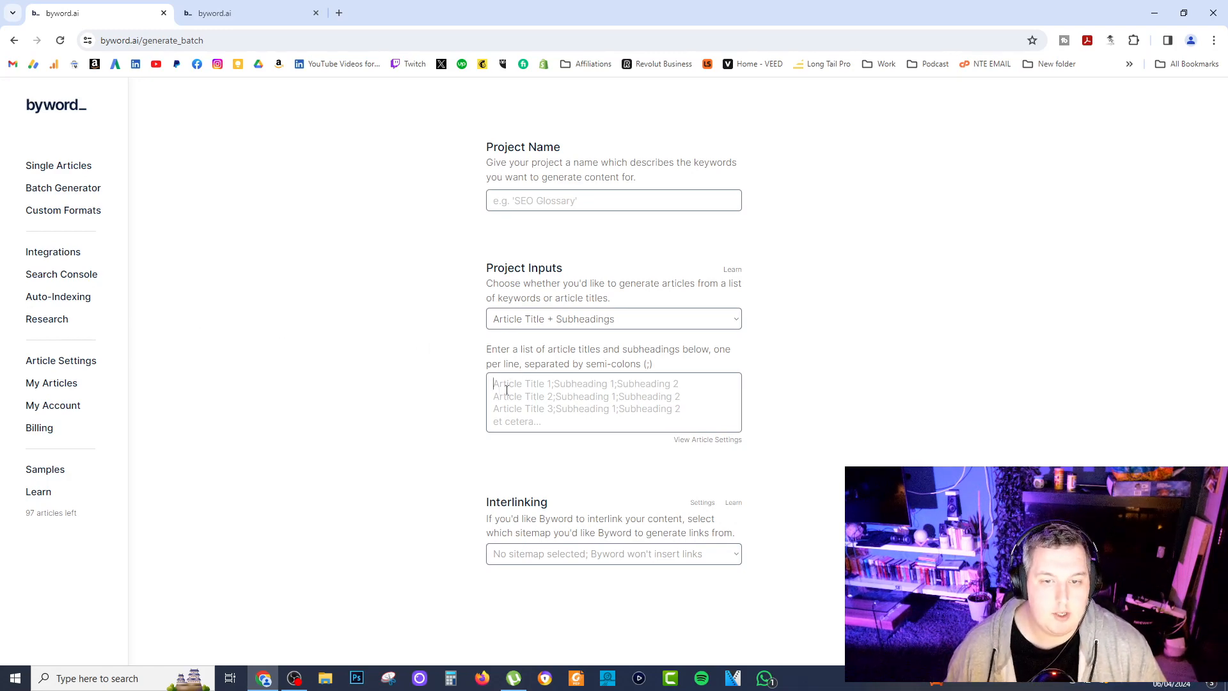
{"action": "type", "text": "dvffdsgvsdvg"}
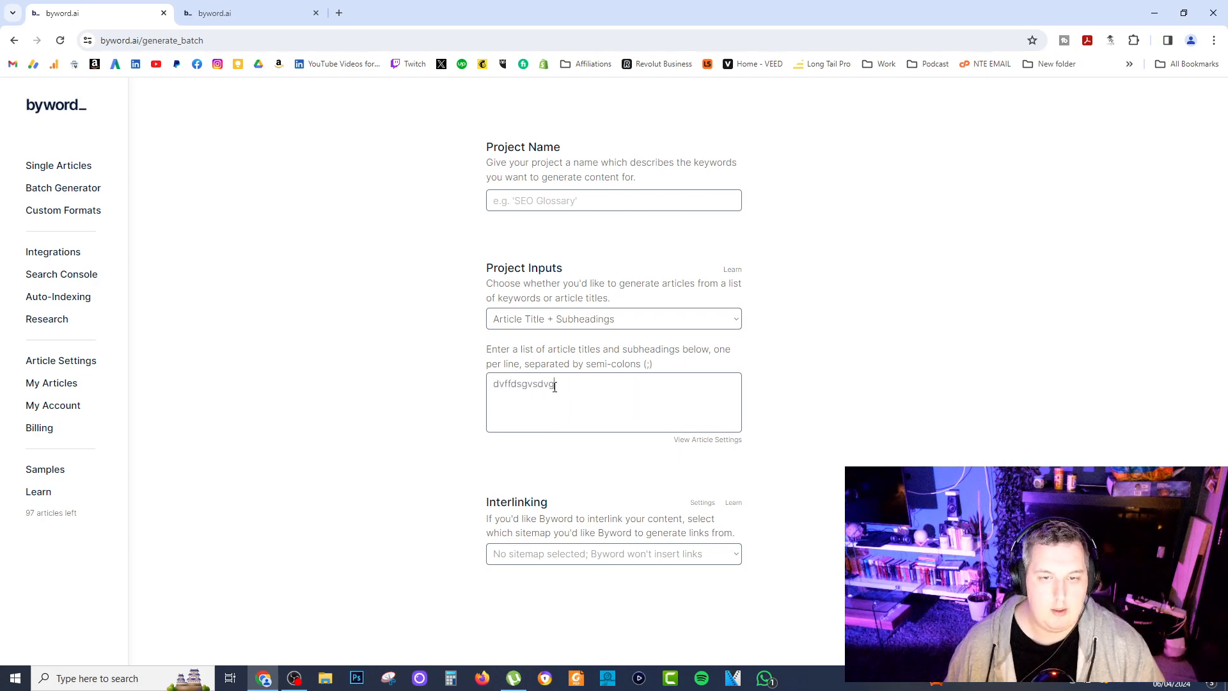
{"action": "key", "text": "Return"}
{"action": "type", "text": "fdbfdbdfbdf"}
{"action": "key", "text": "Return"}
{"action": "type", "text": "dfgbdfbhdfbhdfbh"}
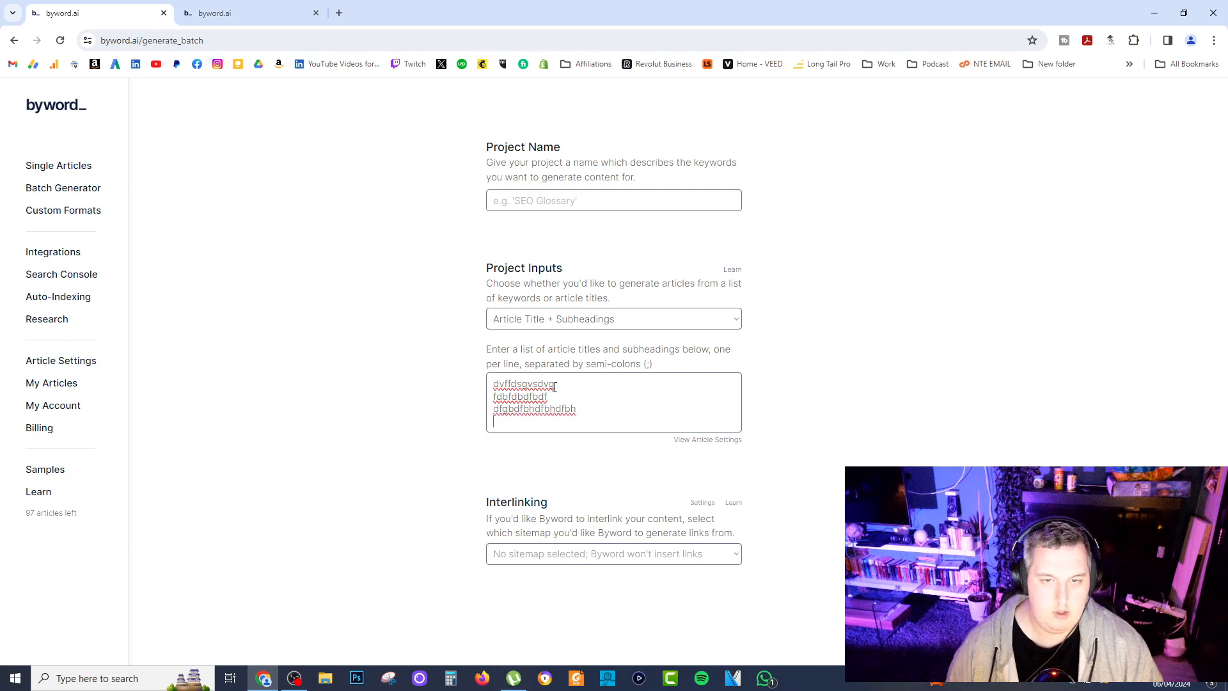
{"action": "left_click", "coordinate": [510, 200]}
{"action": "type", "text": "dndnmfghmhm"}
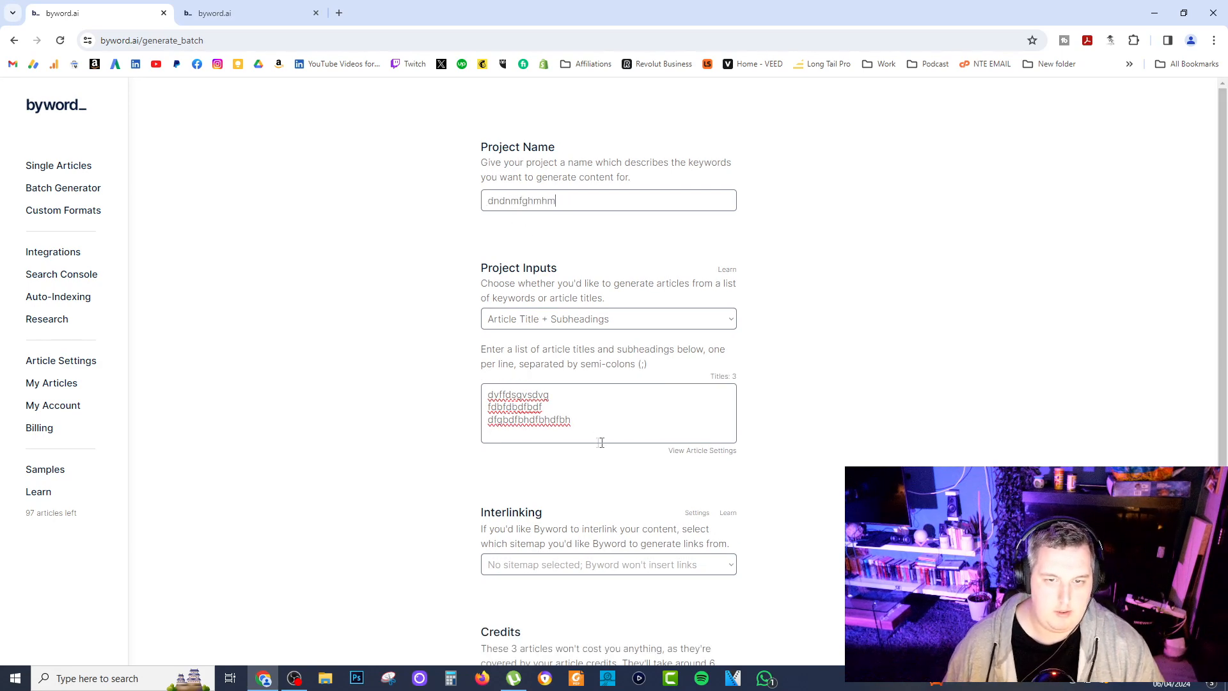
Check the batch project's interlinking, credit cost and generation time information without starting the generation
{"action": "left_click_drag", "start_coordinate": [601, 443], "coordinate": [487, 393]}
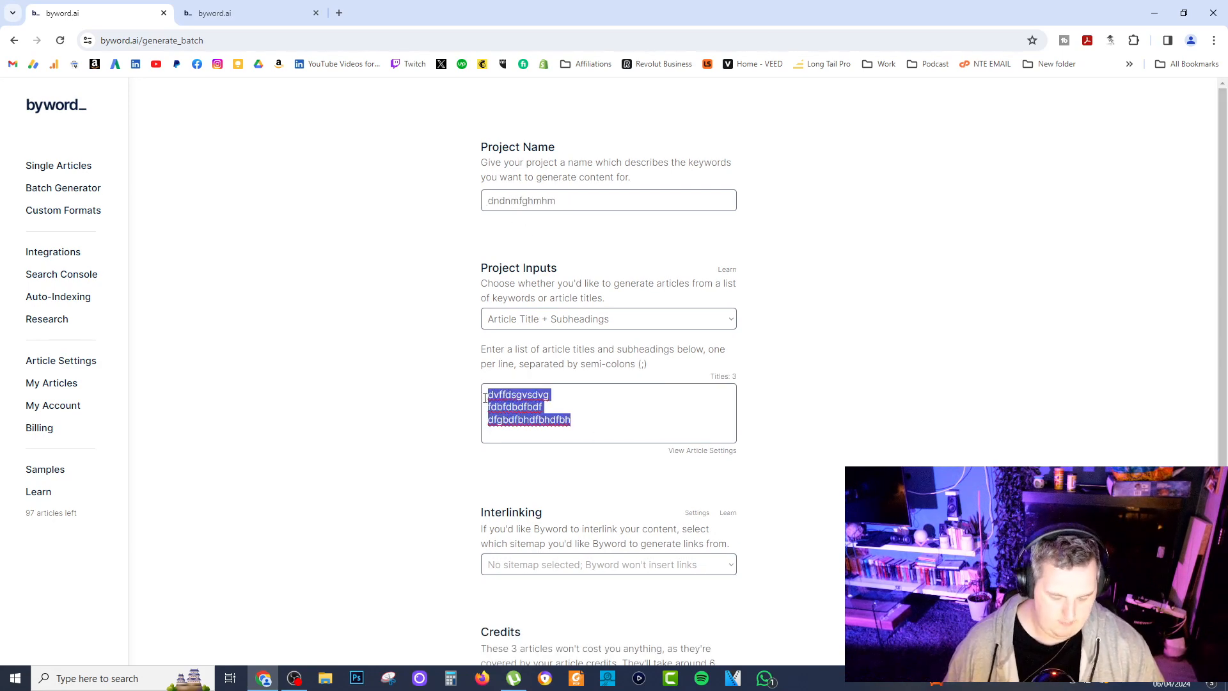
{"action": "left_click", "coordinate": [462, 419]}
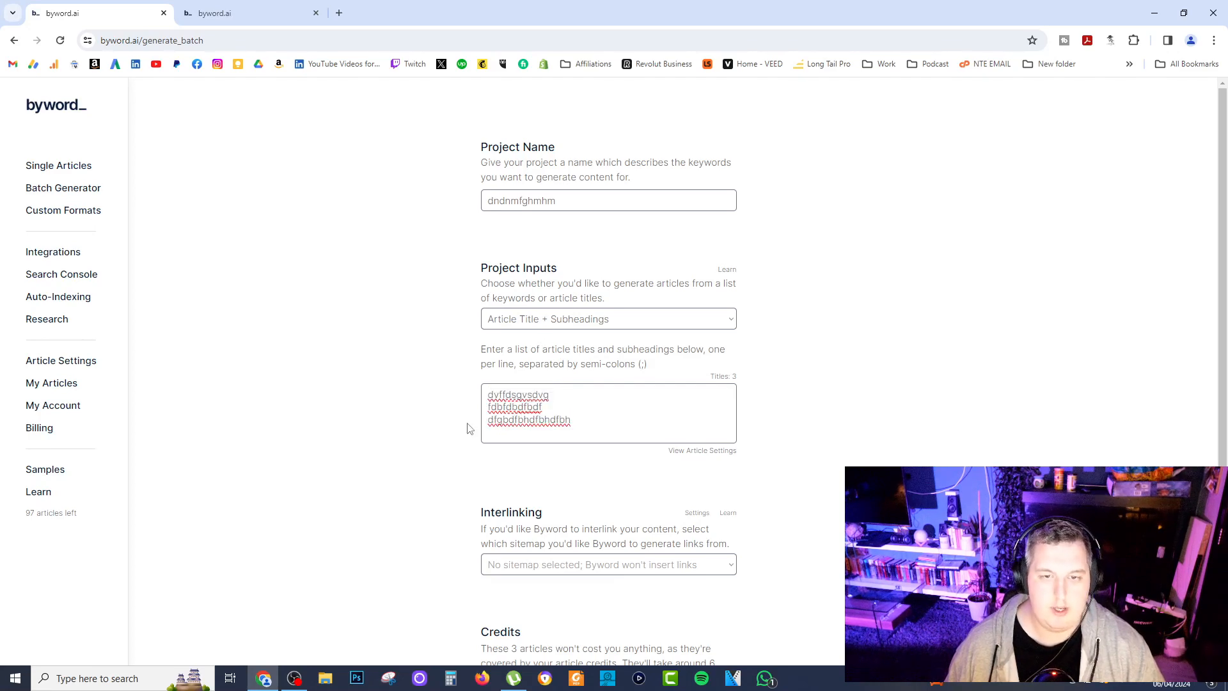
{"action": "scroll", "coordinate": [461, 386], "scroll_direction": "down", "scroll_amount": 4}
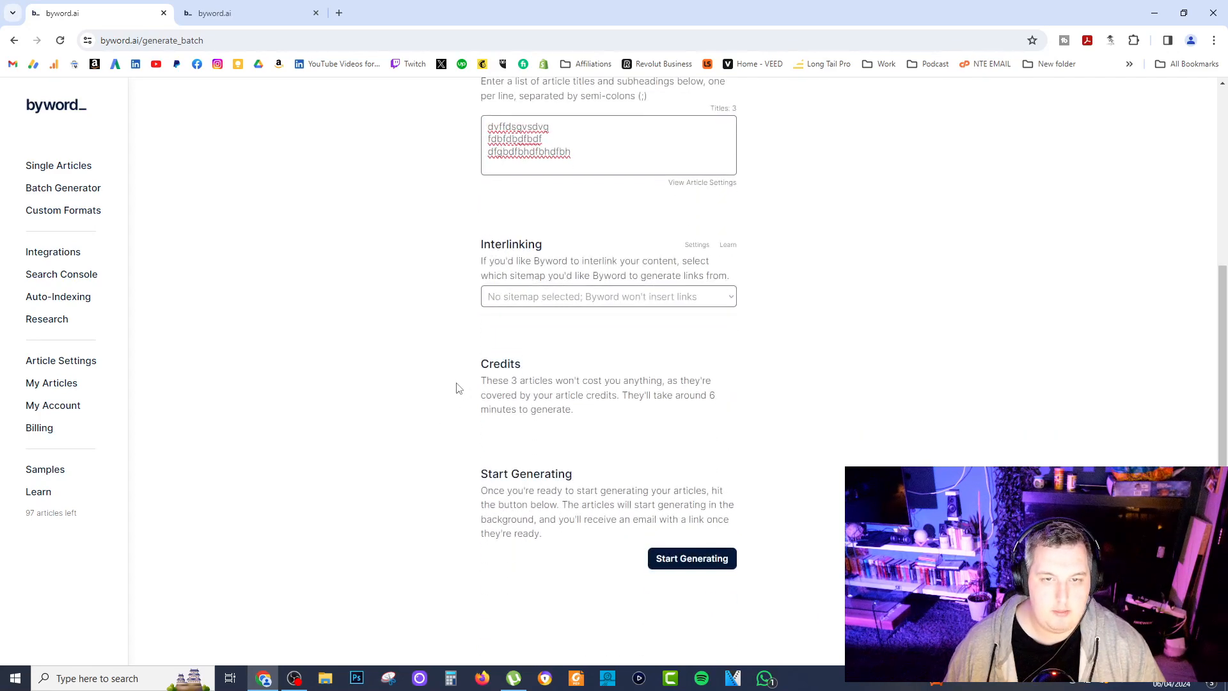
{"action": "left_click_drag", "start_coordinate": [482, 368], "coordinate": [602, 418]}
{"action": "left_click", "coordinate": [602, 419]}
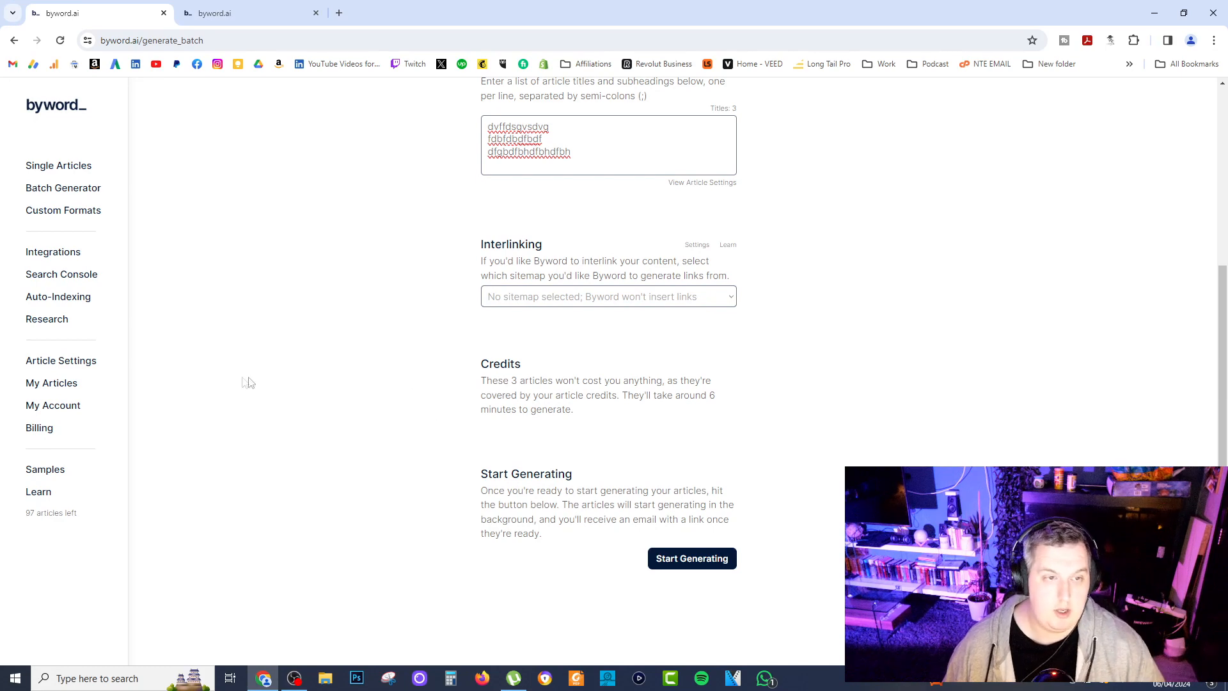
{"action": "scroll", "coordinate": [240, 382], "scroll_direction": "up", "scroll_amount": 2}
{"action": "scroll", "coordinate": [240, 382], "scroll_direction": "up", "scroll_amount": 3}
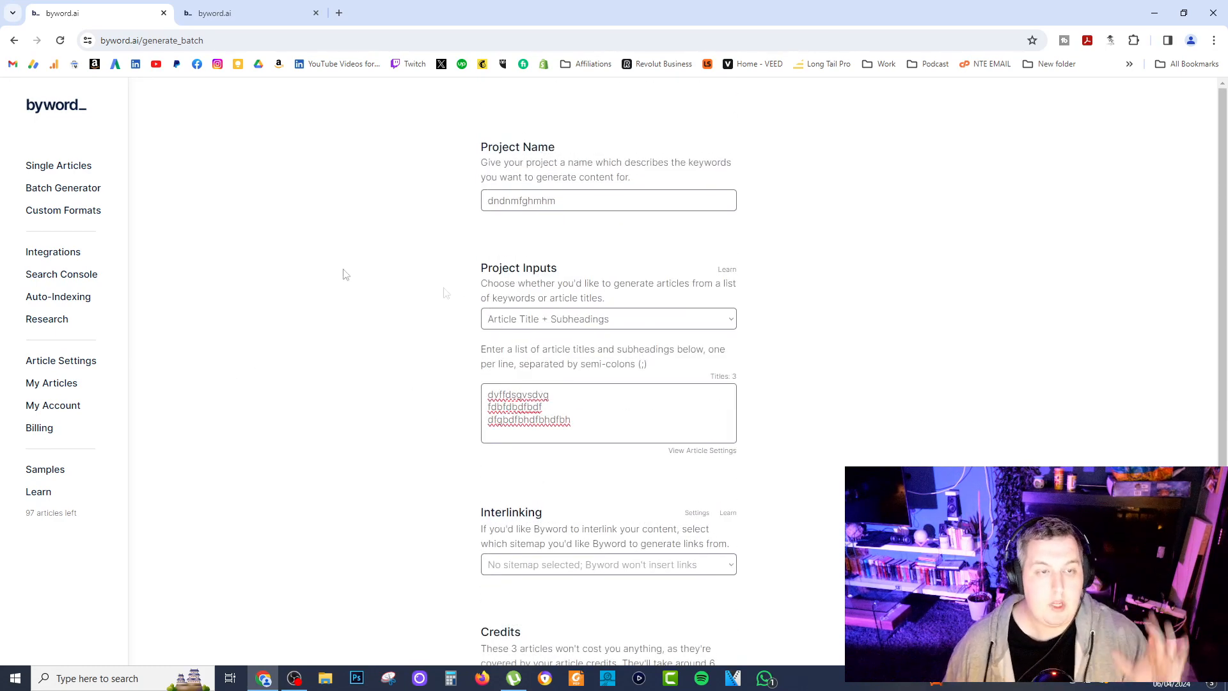
Look through the custom formats, the available integrations and the auto-indexing overview
{"action": "left_click", "coordinate": [62, 216]}
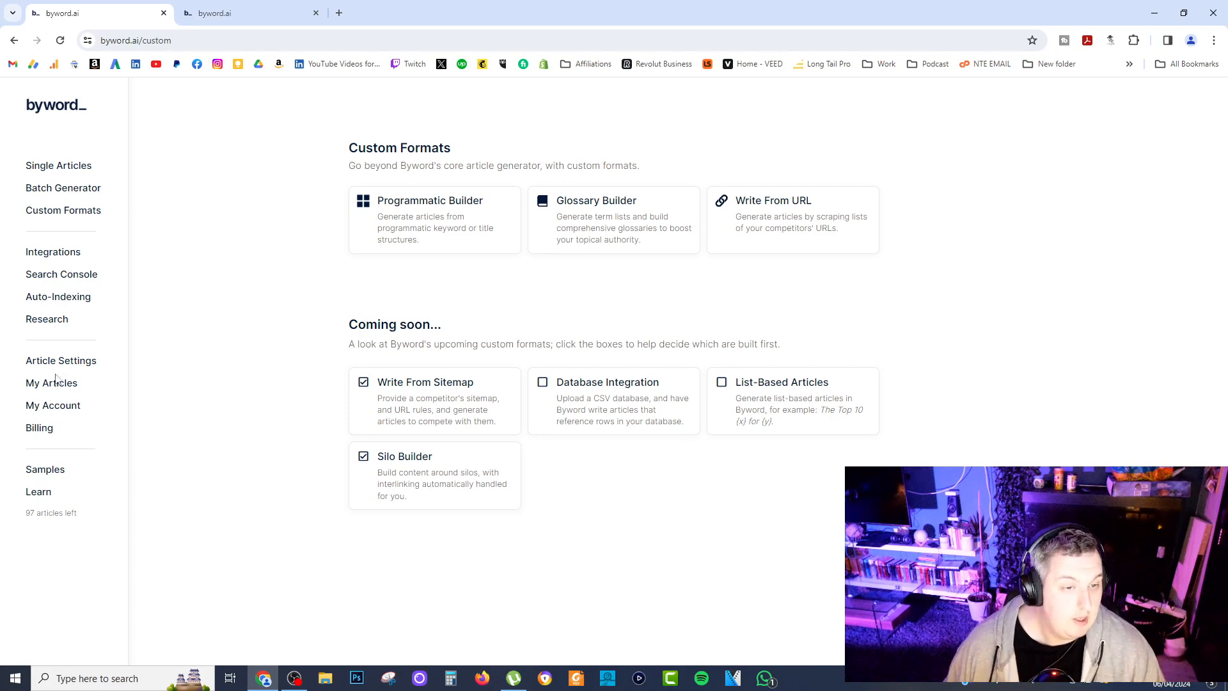
{"action": "left_click", "coordinate": [48, 256]}
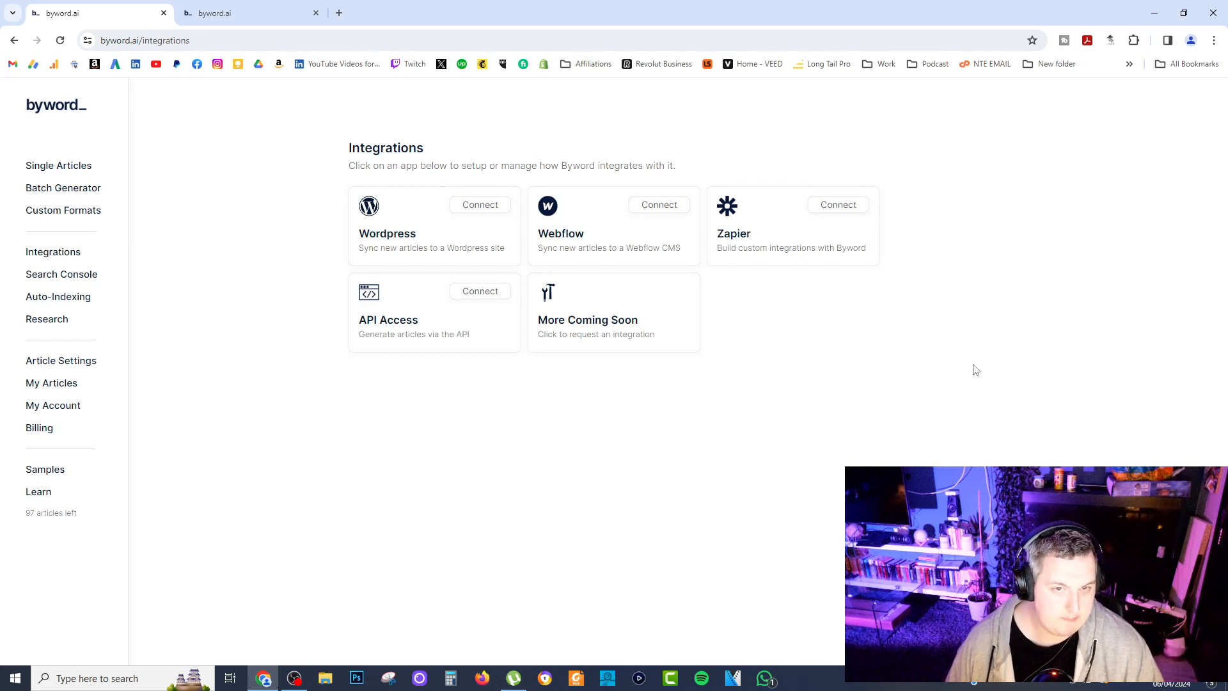
{"action": "left_click", "coordinate": [42, 300]}
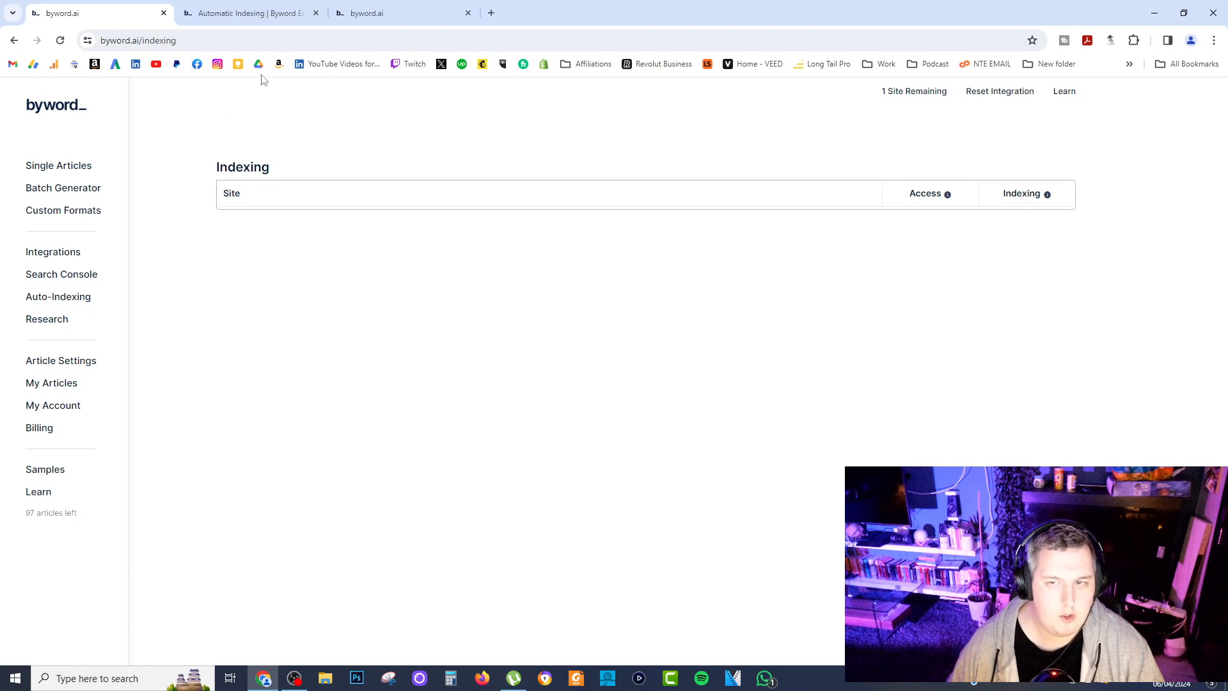
Read the Automatic Indexing help article, including the Google Indexing API explanation and the Google Cloud setup instructions
{"action": "left_click", "coordinate": [250, 13]}
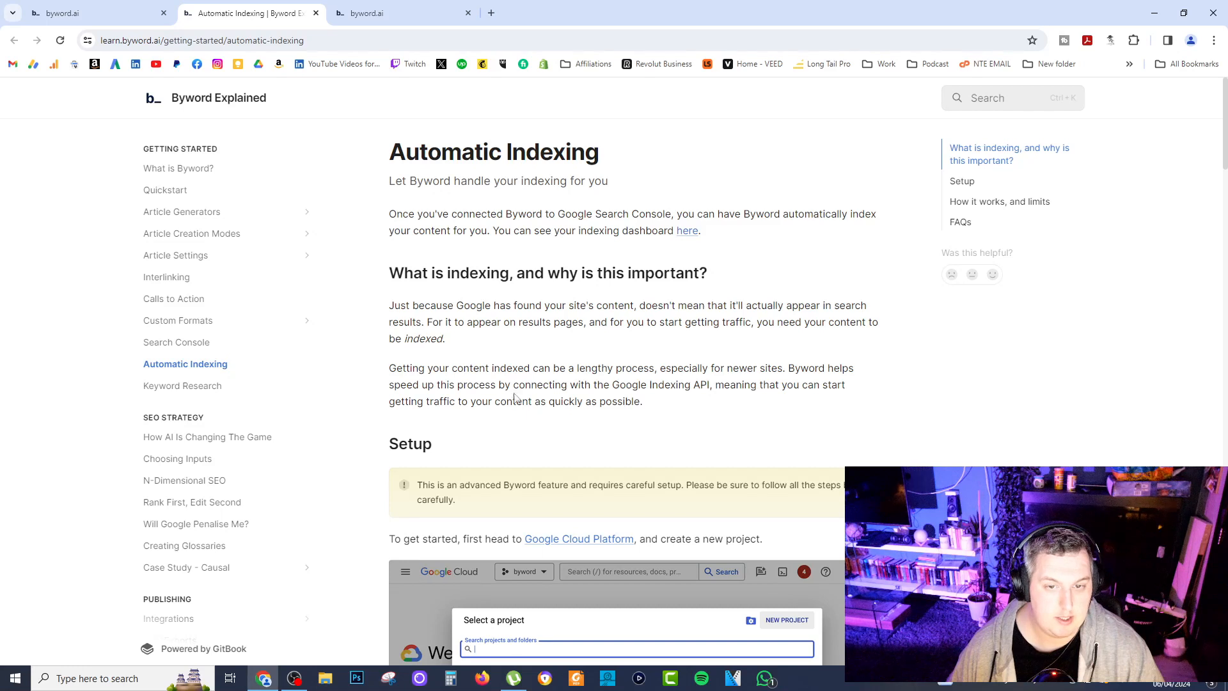
{"action": "left_click_drag", "start_coordinate": [515, 387], "coordinate": [713, 386]}
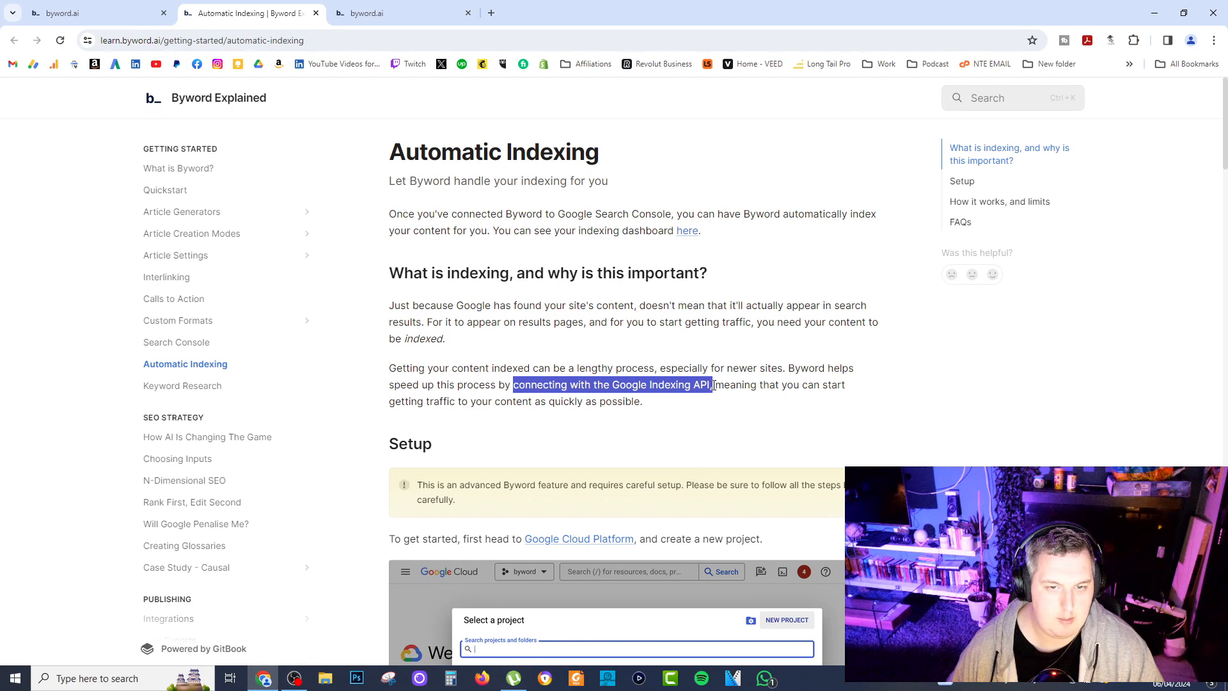
{"action": "left_click_drag", "start_coordinate": [713, 386], "coordinate": [713, 401]}
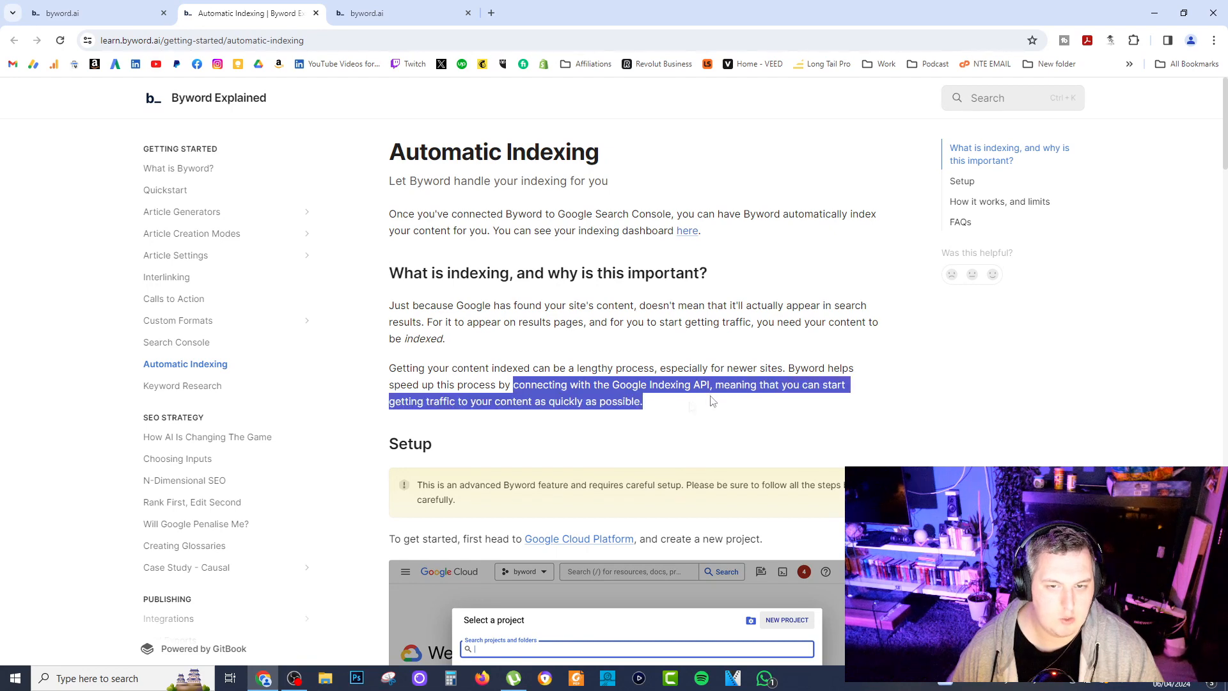
{"action": "left_click", "coordinate": [622, 401]}
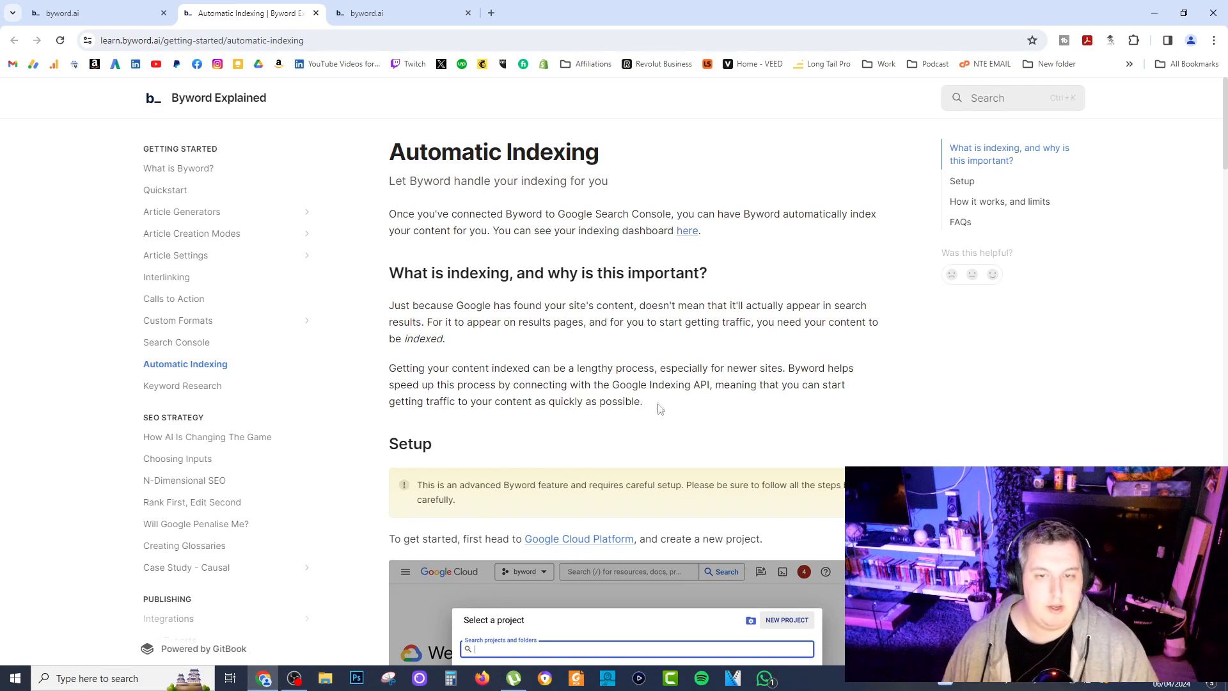
{"action": "scroll", "coordinate": [659, 403], "scroll_direction": "down", "scroll_amount": 3}
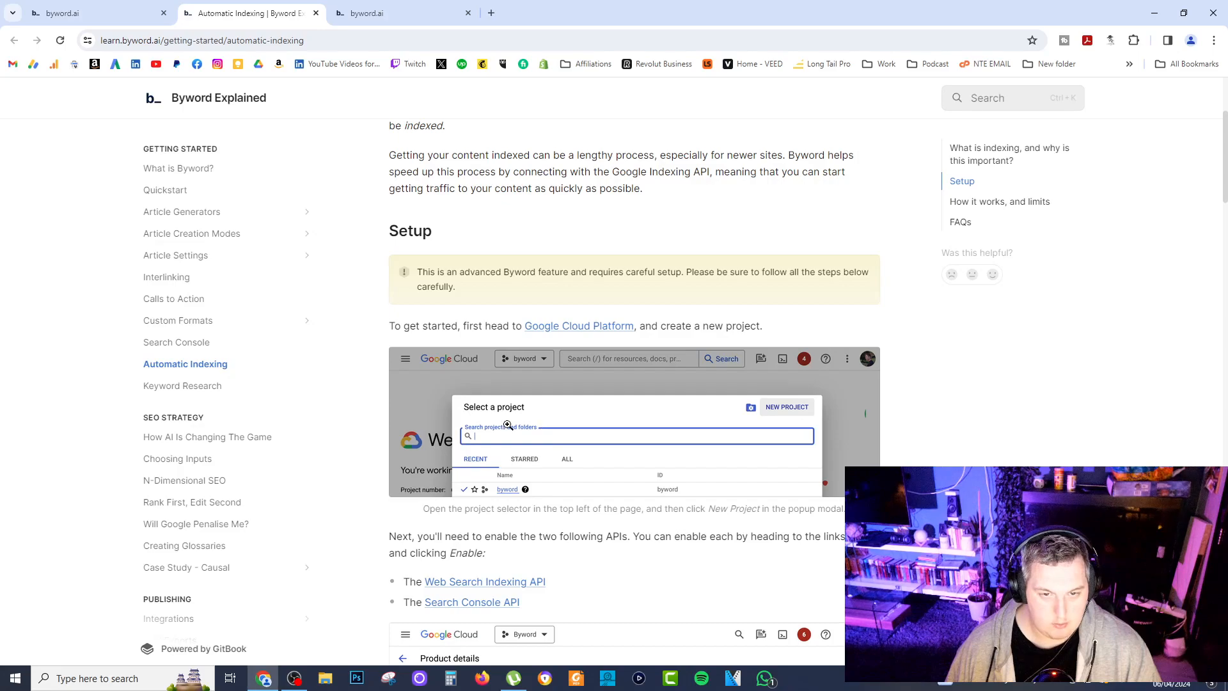
{"action": "scroll", "coordinate": [544, 416], "scroll_direction": "down", "scroll_amount": 8}
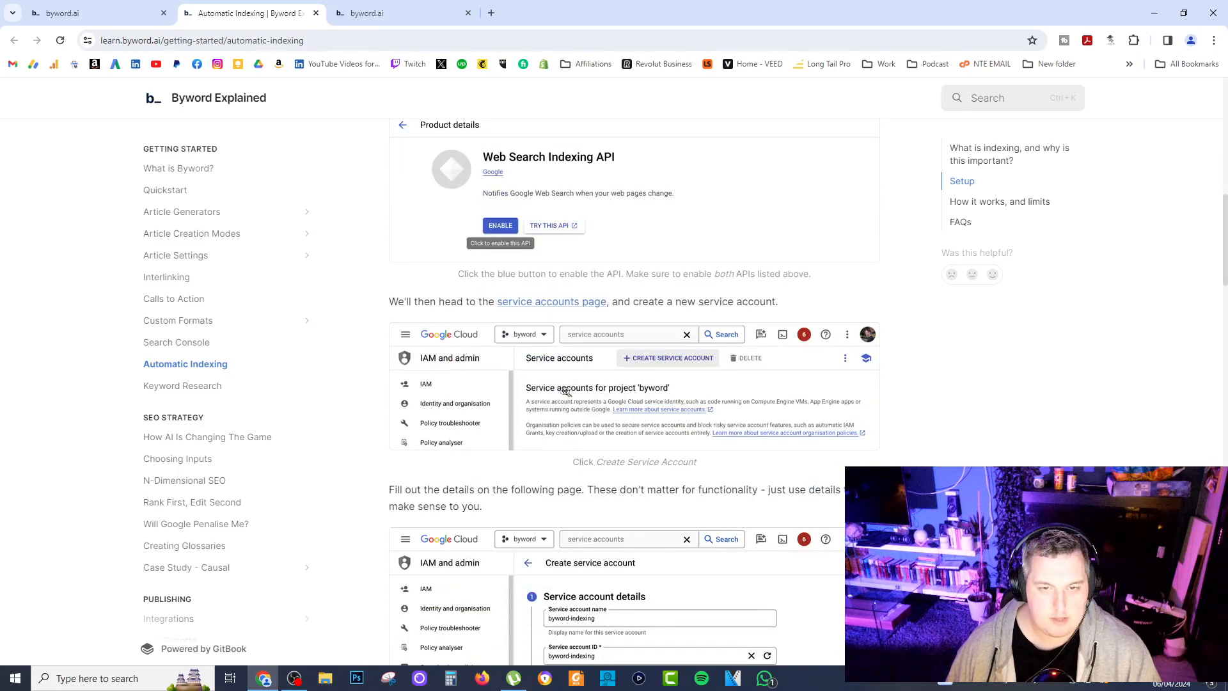
{"action": "scroll", "coordinate": [562, 391], "scroll_direction": "down", "scroll_amount": 2}
{"action": "scroll", "coordinate": [563, 393], "scroll_direction": "up", "scroll_amount": 14}
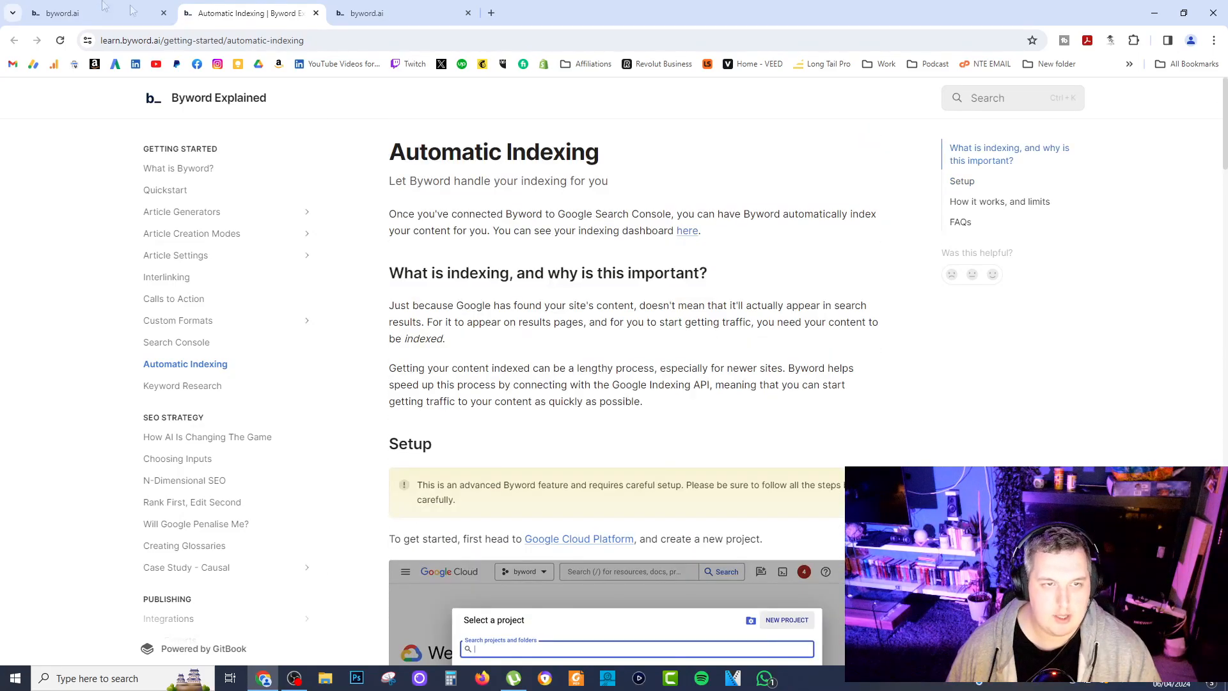
Run keyword research for "data privacy" and look through the suggested keywords with their search volume and difficulty
{"action": "left_click", "coordinate": [71, 13]}
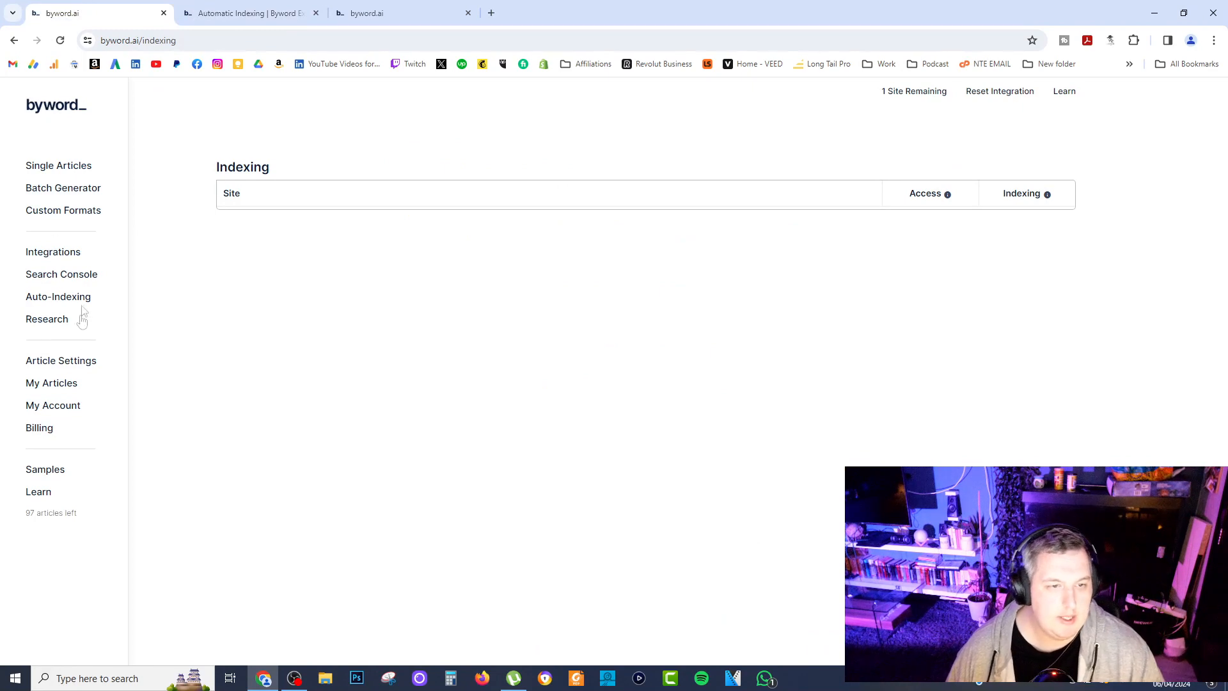
{"action": "left_click", "coordinate": [45, 320]}
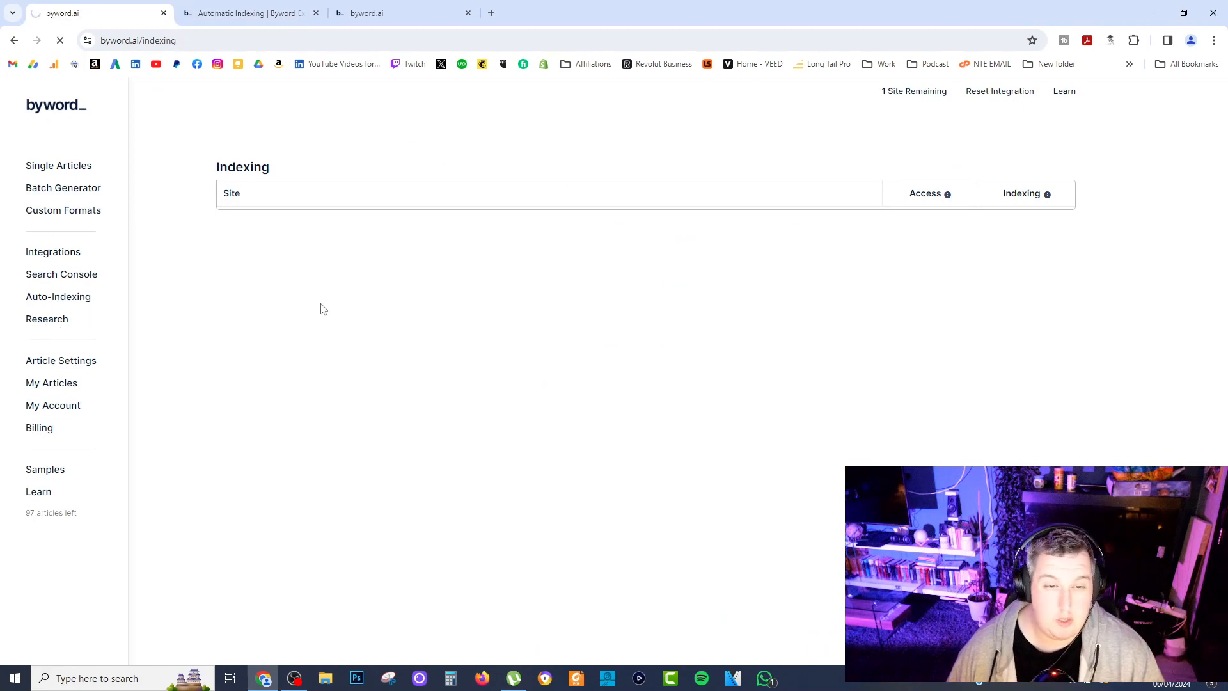
{"action": "left_click", "coordinate": [464, 192]}
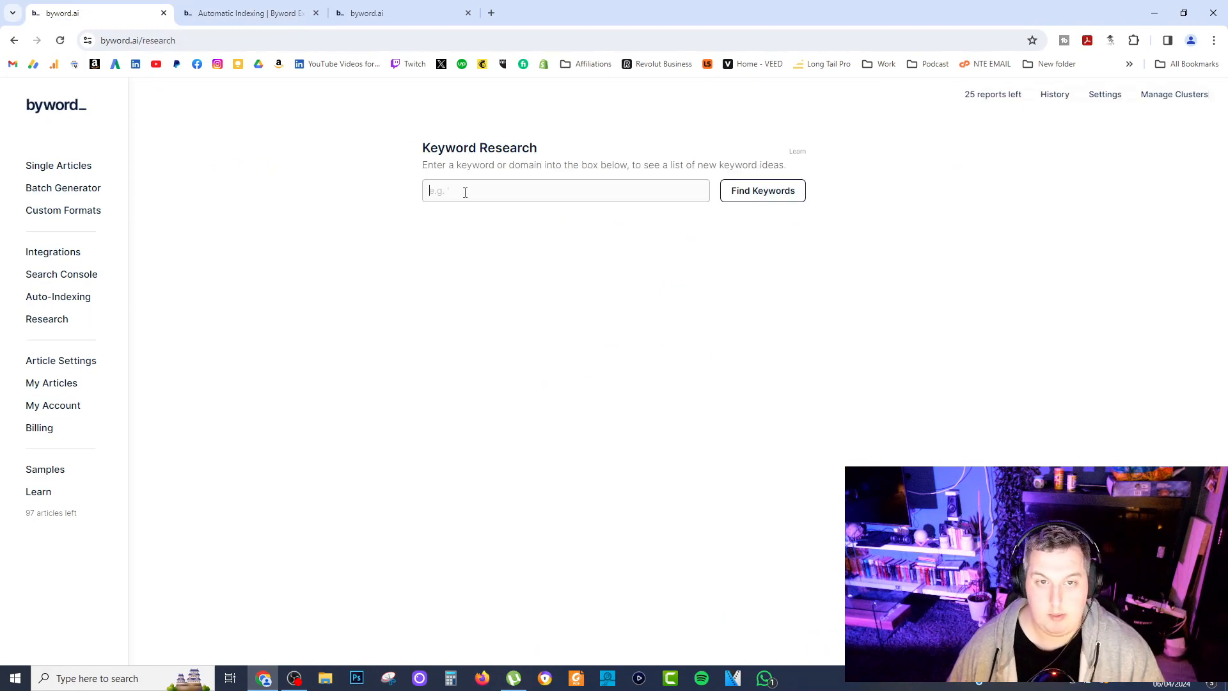
{"action": "type", "text": "data privacy"}
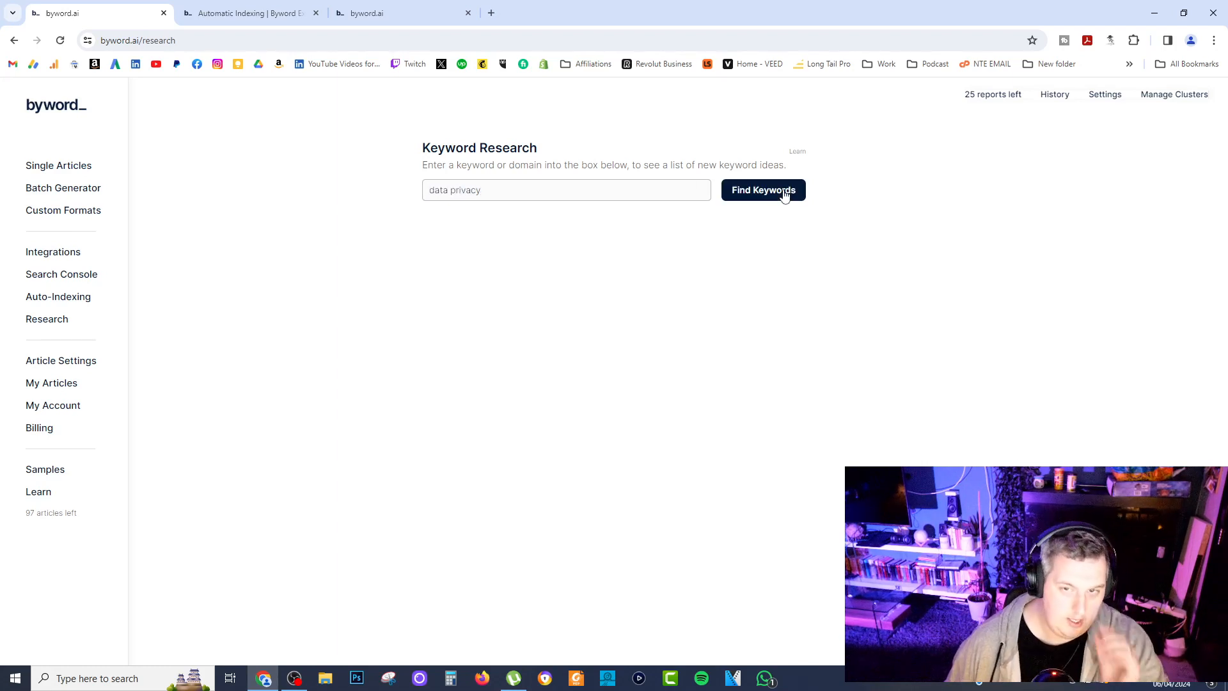
{"action": "left_click", "coordinate": [785, 195]}
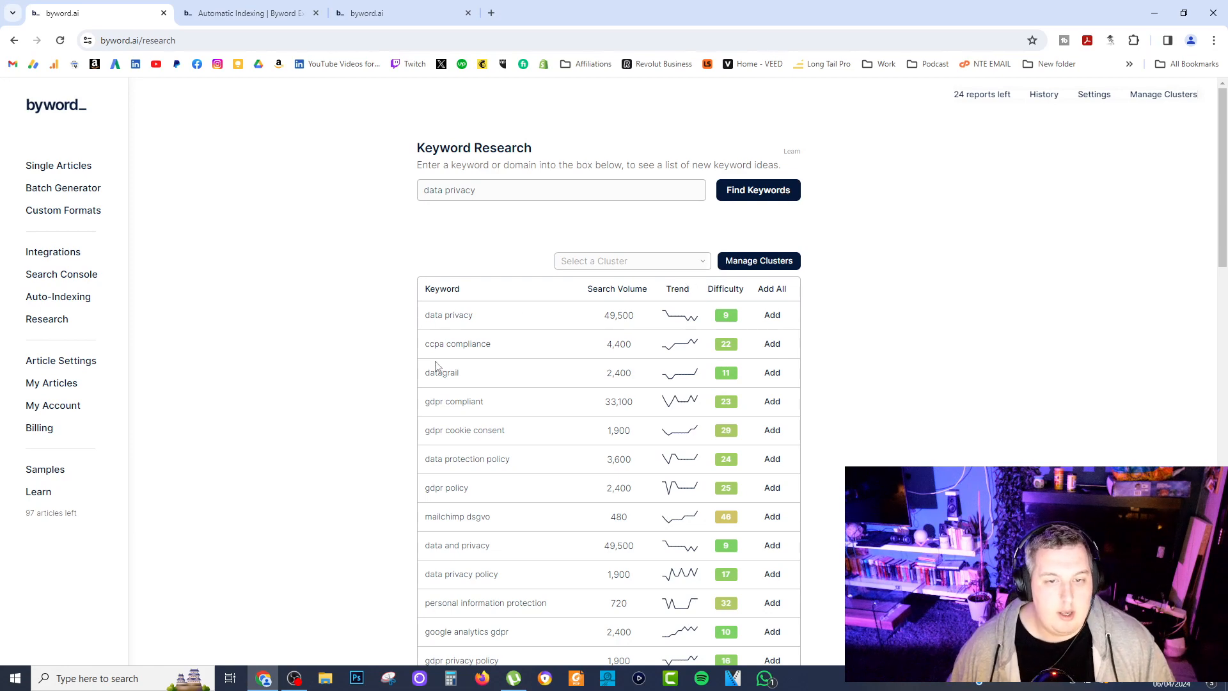
{"action": "scroll", "coordinate": [706, 405], "scroll_direction": "down", "scroll_amount": 3}
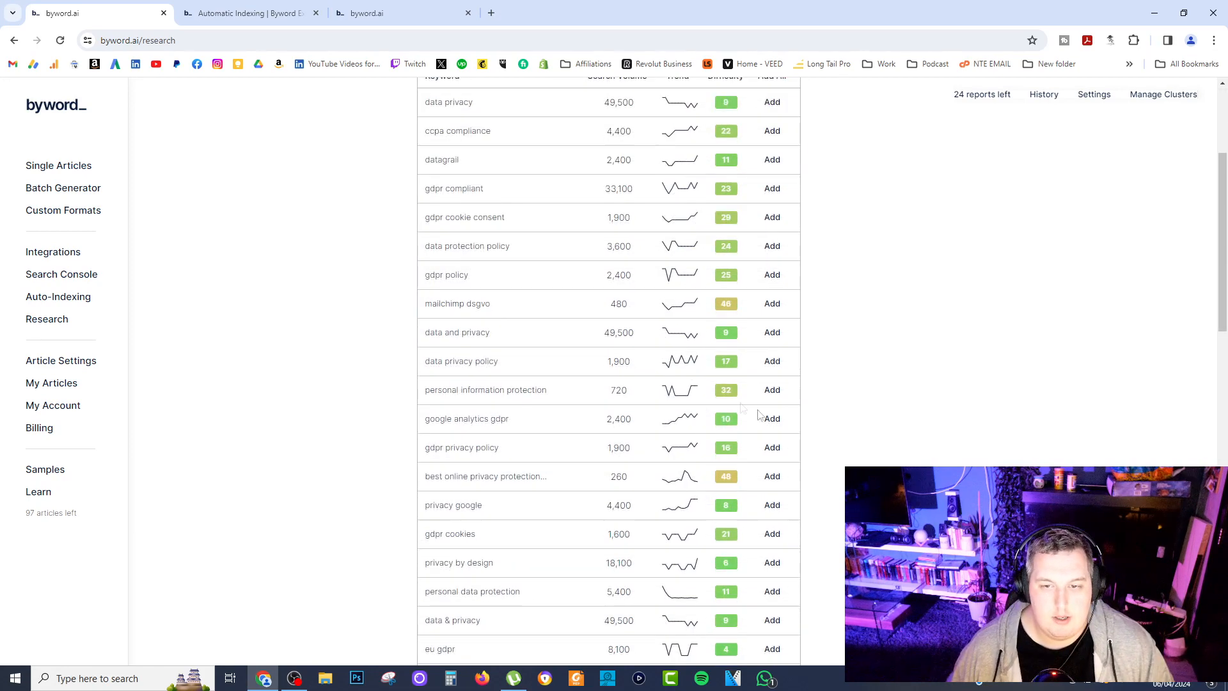
{"action": "scroll", "coordinate": [770, 397], "scroll_direction": "up", "scroll_amount": 3}
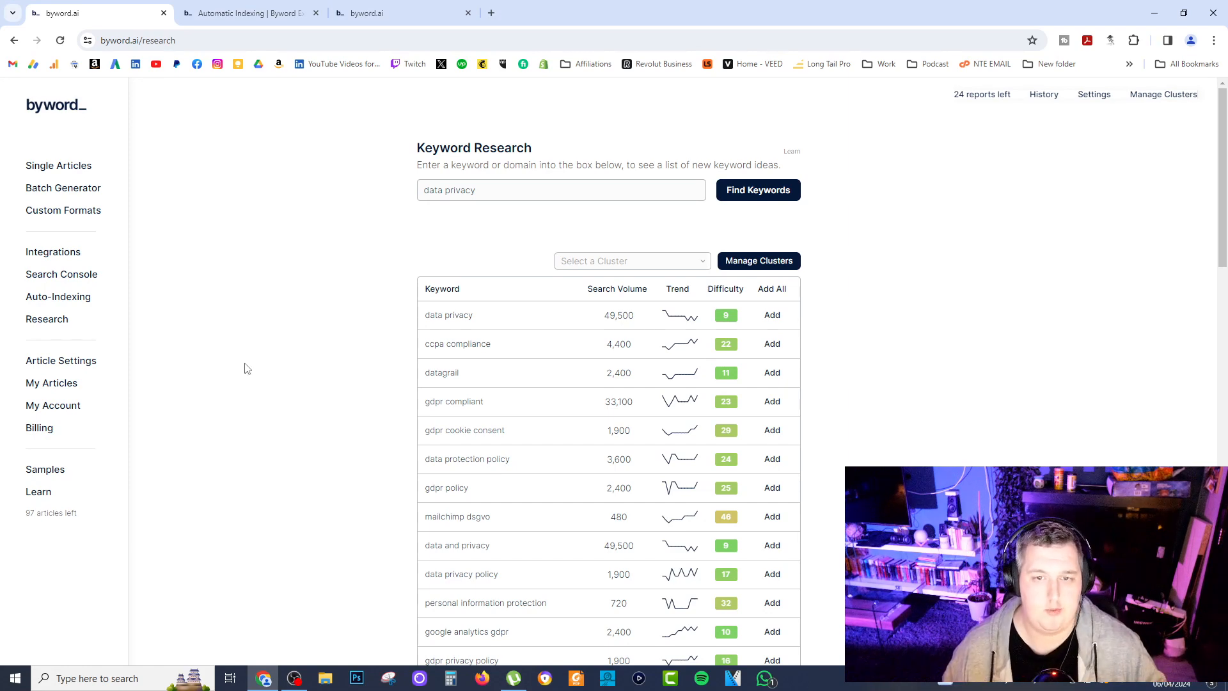
Return to the generated article "The Digital Services Act Explained" and examine its cover image, introduction and opening section on the Act's purpose
{"action": "left_click", "coordinate": [384, 13]}
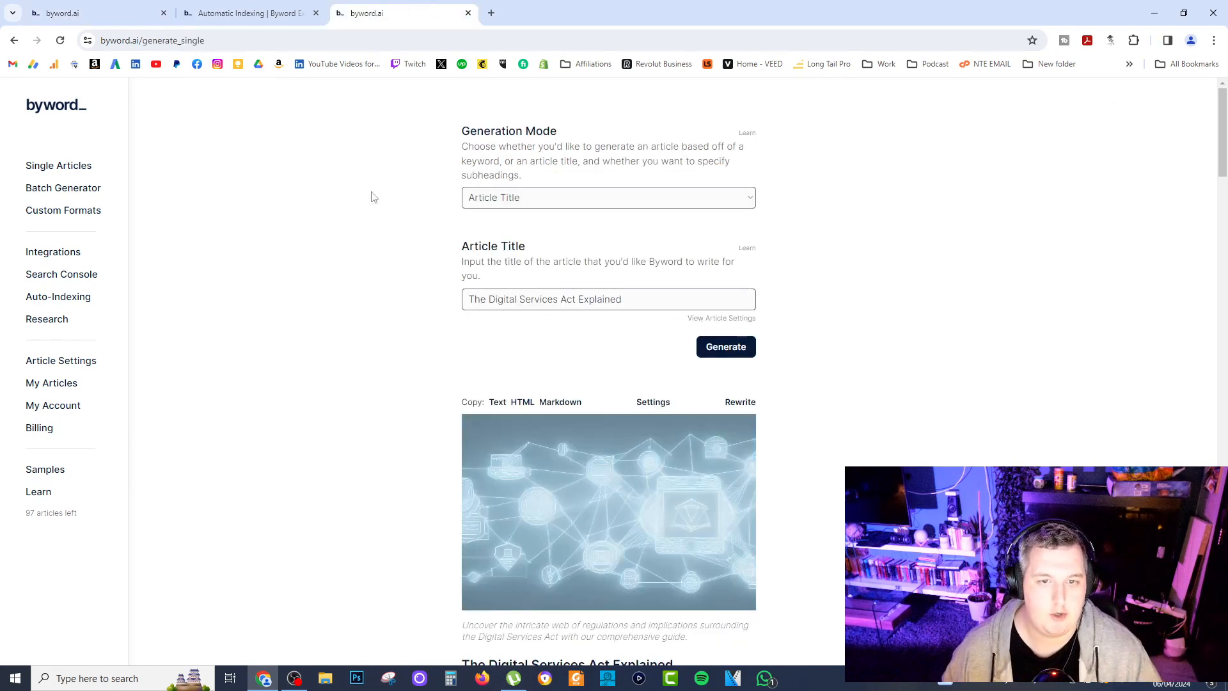
{"action": "scroll", "coordinate": [326, 374], "scroll_direction": "down", "scroll_amount": 4}
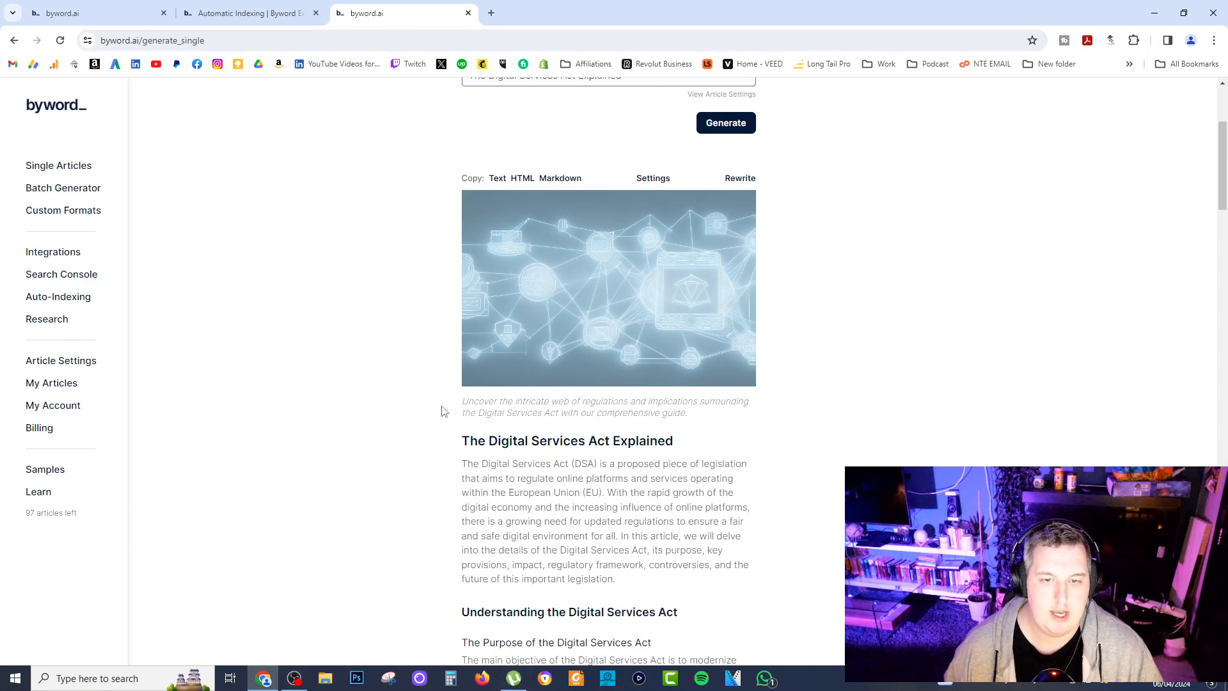
{"action": "scroll", "coordinate": [443, 410], "scroll_direction": "down", "scroll_amount": 2}
{"action": "left_click_drag", "start_coordinate": [462, 334], "coordinate": [437, 345]}
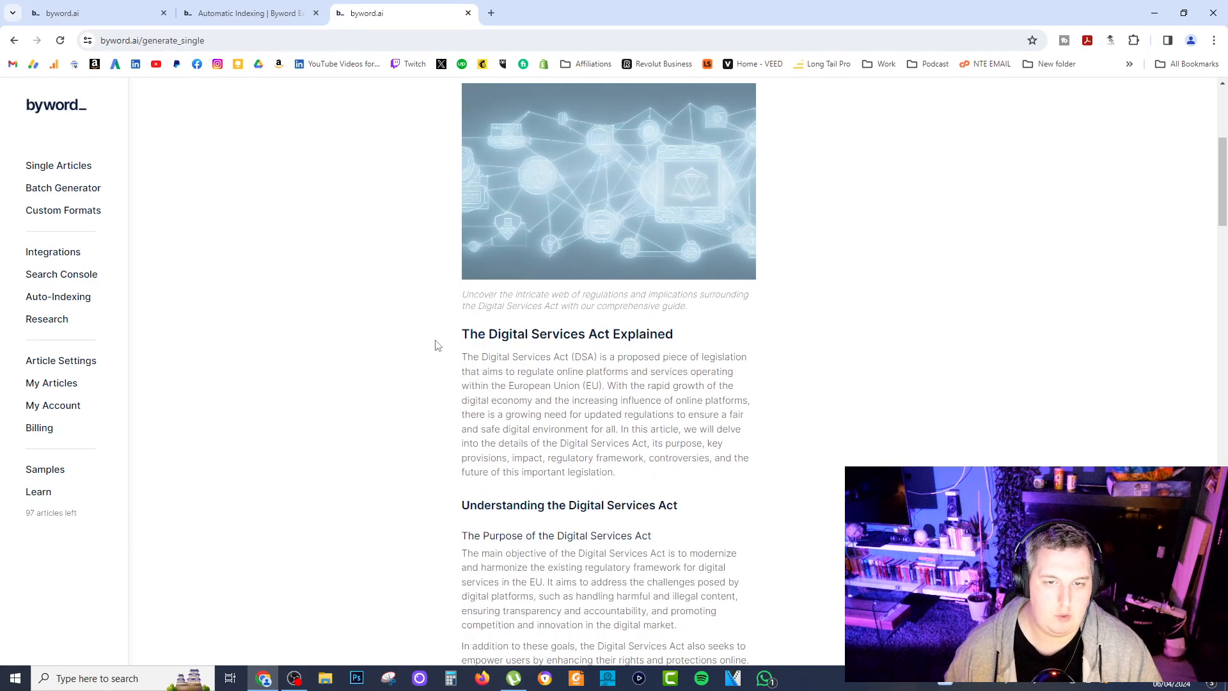
{"action": "scroll", "coordinate": [470, 358], "scroll_direction": "down", "scroll_amount": 3}
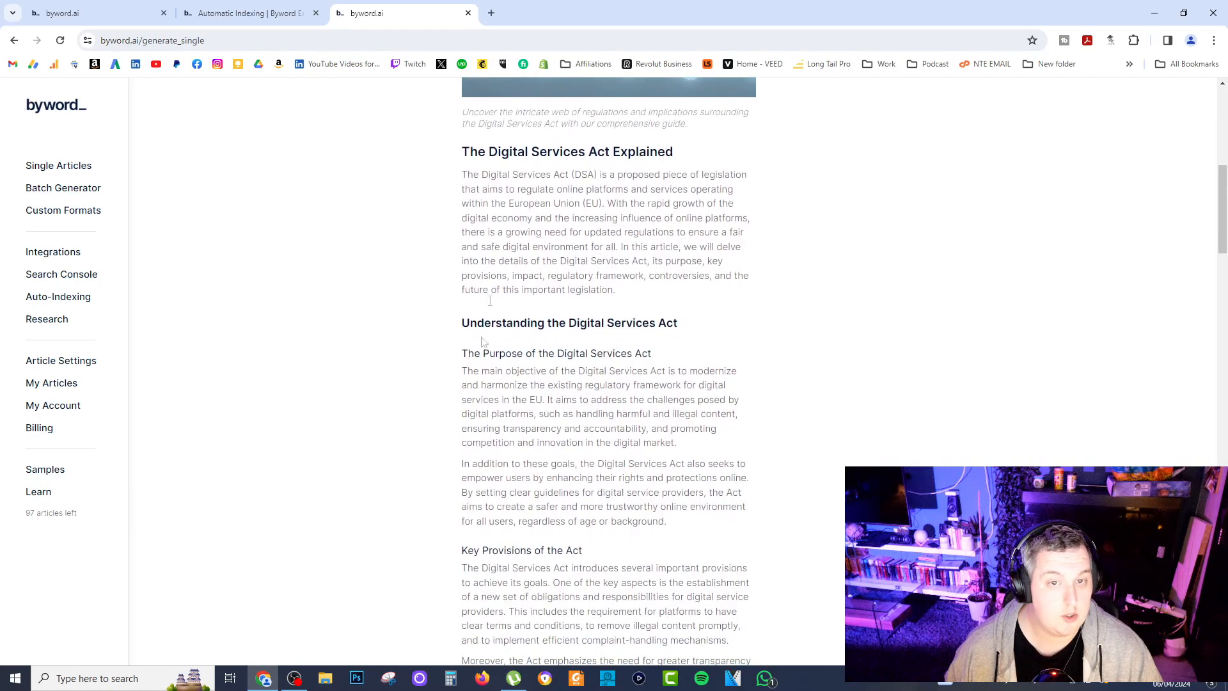
{"action": "left_click_drag", "start_coordinate": [462, 152], "coordinate": [627, 293]}
{"action": "scroll", "coordinate": [742, 595], "scroll_direction": "down", "scroll_amount": 2}
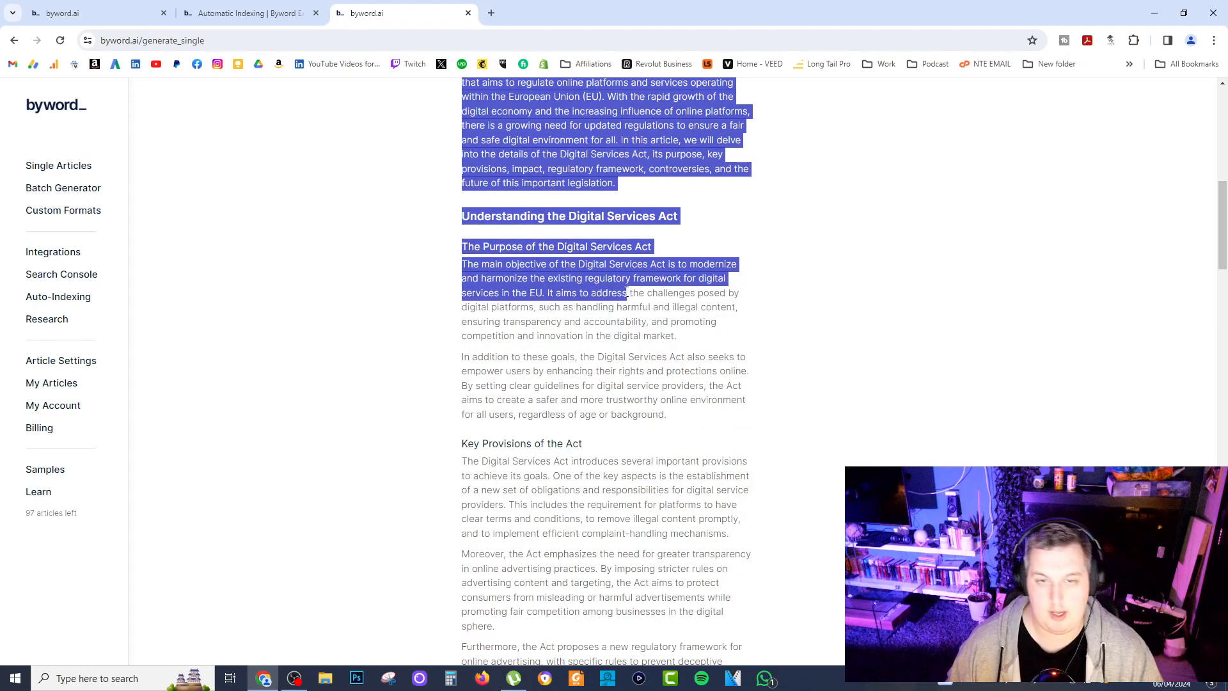
{"action": "left_click", "coordinate": [648, 350]}
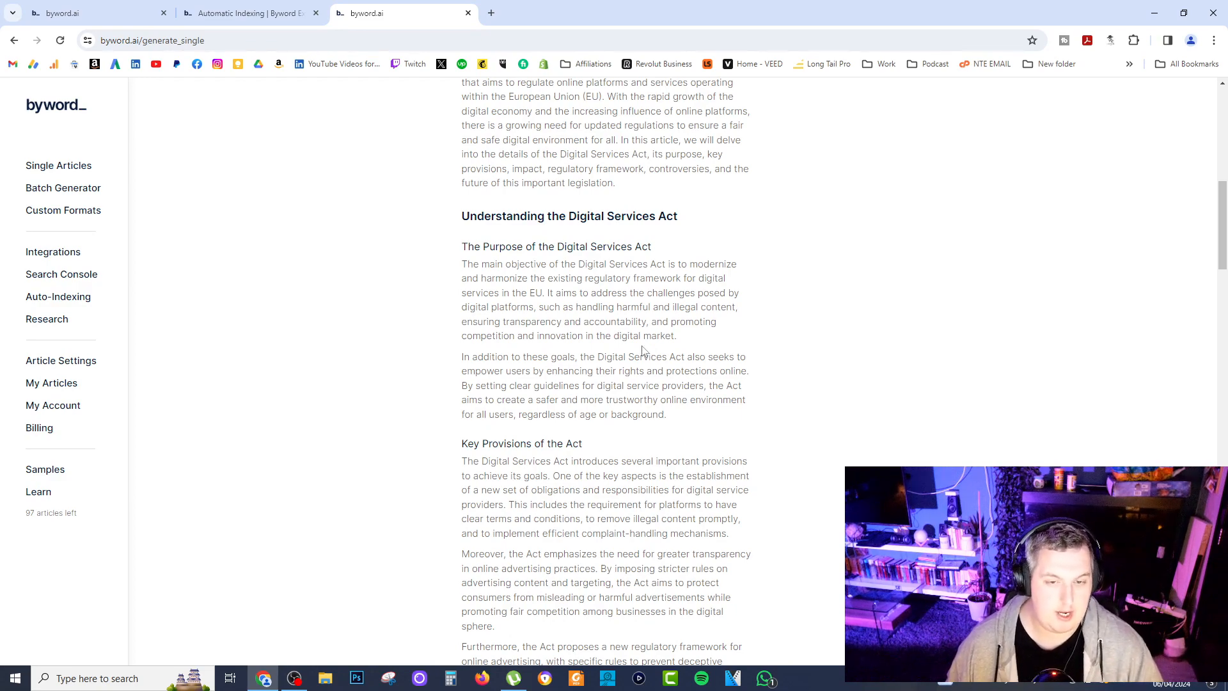
Skim the remaining sections of the Digital Services Act article through its conclusion, and return to the generation settings above the article
{"action": "scroll", "coordinate": [585, 390], "scroll_direction": "down", "scroll_amount": 9}
{"action": "scroll", "coordinate": [589, 398], "scroll_direction": "down", "scroll_amount": 8}
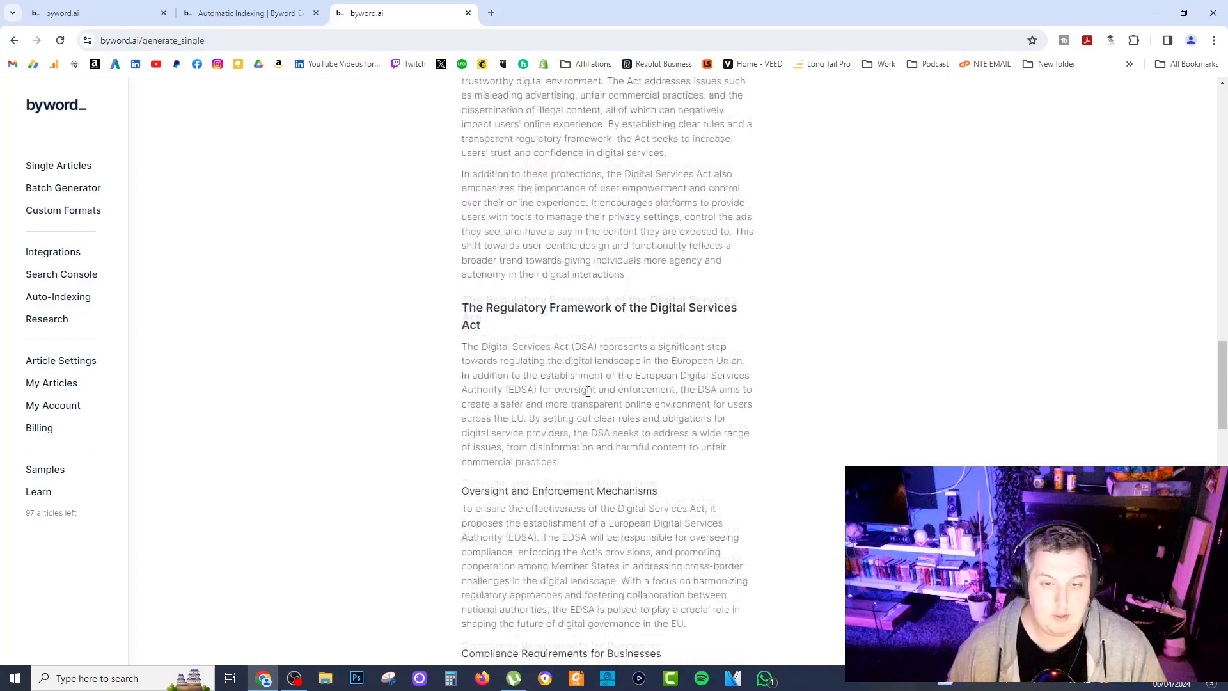
{"action": "scroll", "coordinate": [582, 396], "scroll_direction": "down", "scroll_amount": 2}
{"action": "scroll", "coordinate": [586, 420], "scroll_direction": "down", "scroll_amount": 16}
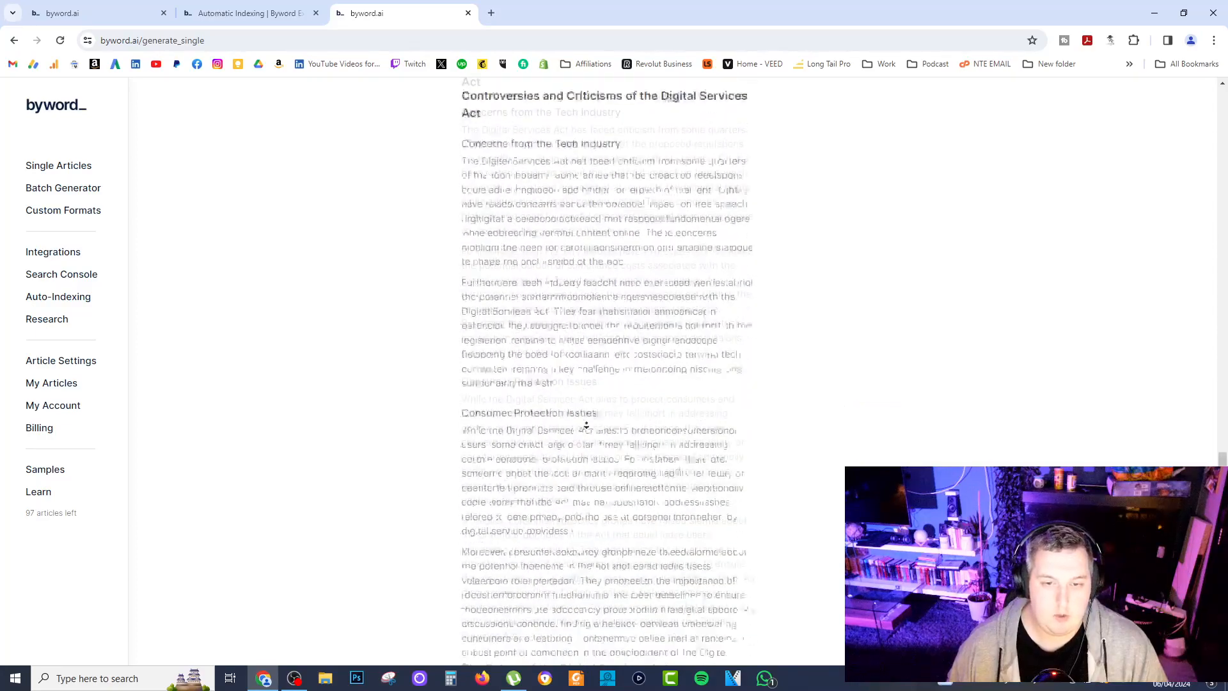
{"action": "scroll", "coordinate": [571, 371], "scroll_direction": "down", "scroll_amount": 2}
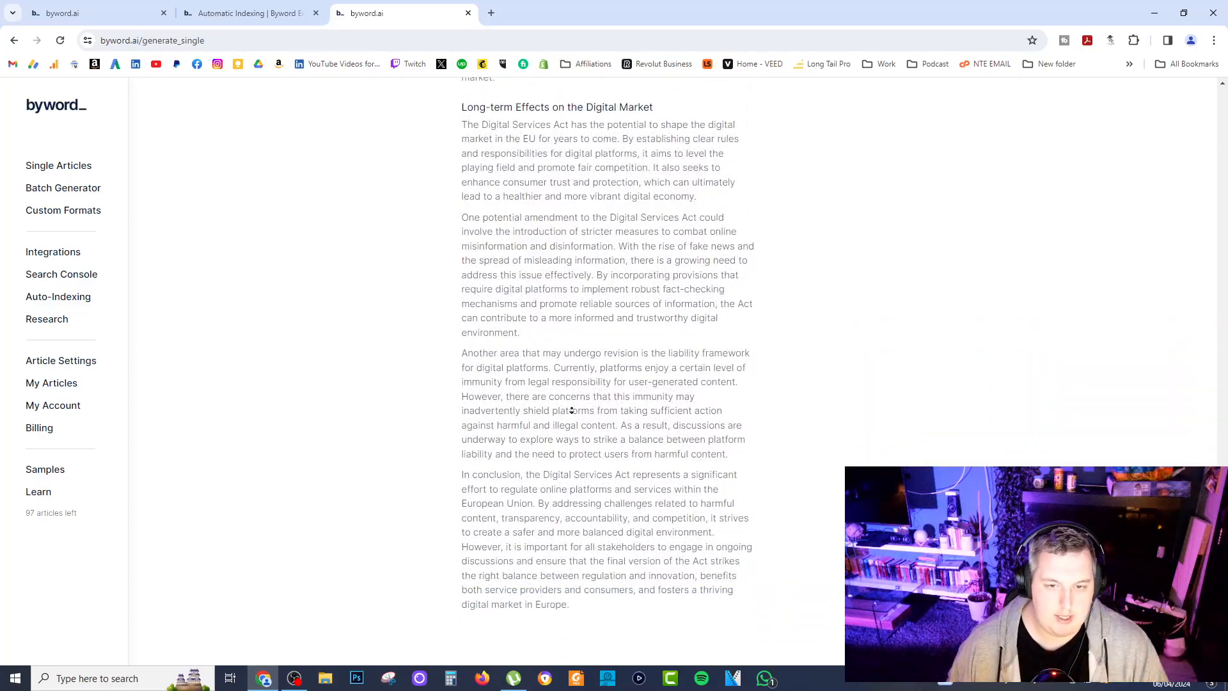
{"action": "scroll", "coordinate": [602, 470], "scroll_direction": "up", "scroll_amount": 3}
{"action": "scroll", "coordinate": [586, 478], "scroll_direction": "up", "scroll_amount": 20}
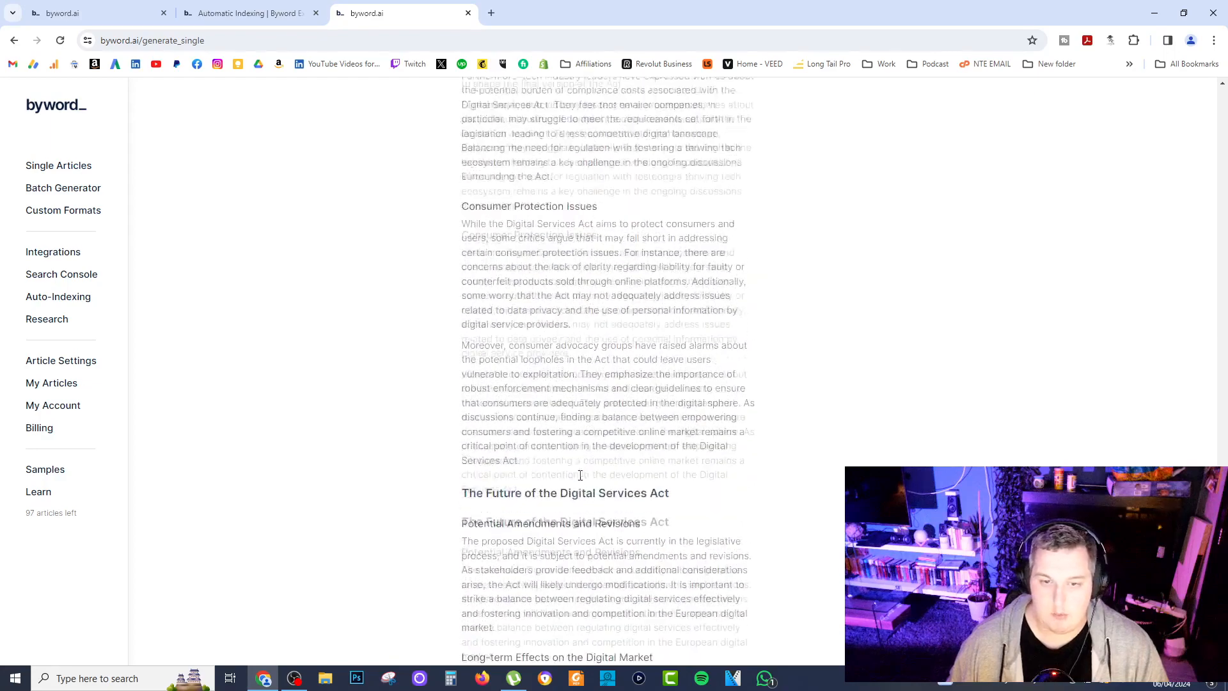
{"action": "scroll", "coordinate": [575, 475], "scroll_direction": "up", "scroll_amount": 10}
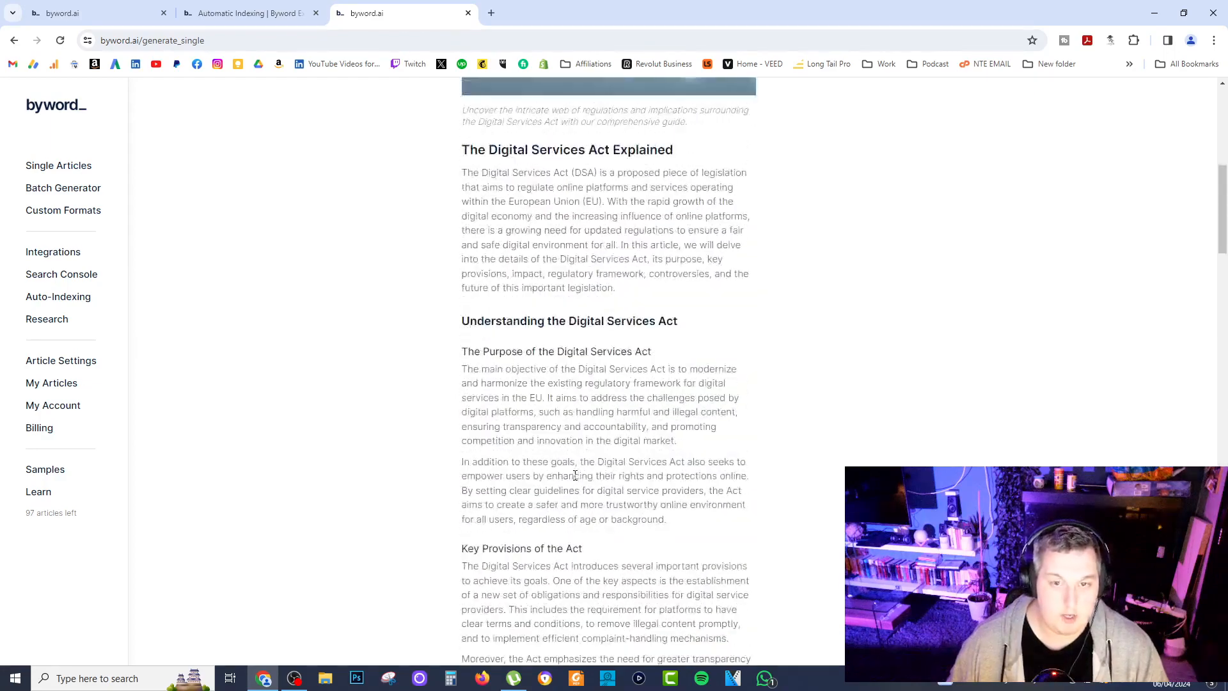
{"action": "scroll", "coordinate": [575, 475], "scroll_direction": "up", "scroll_amount": 7}
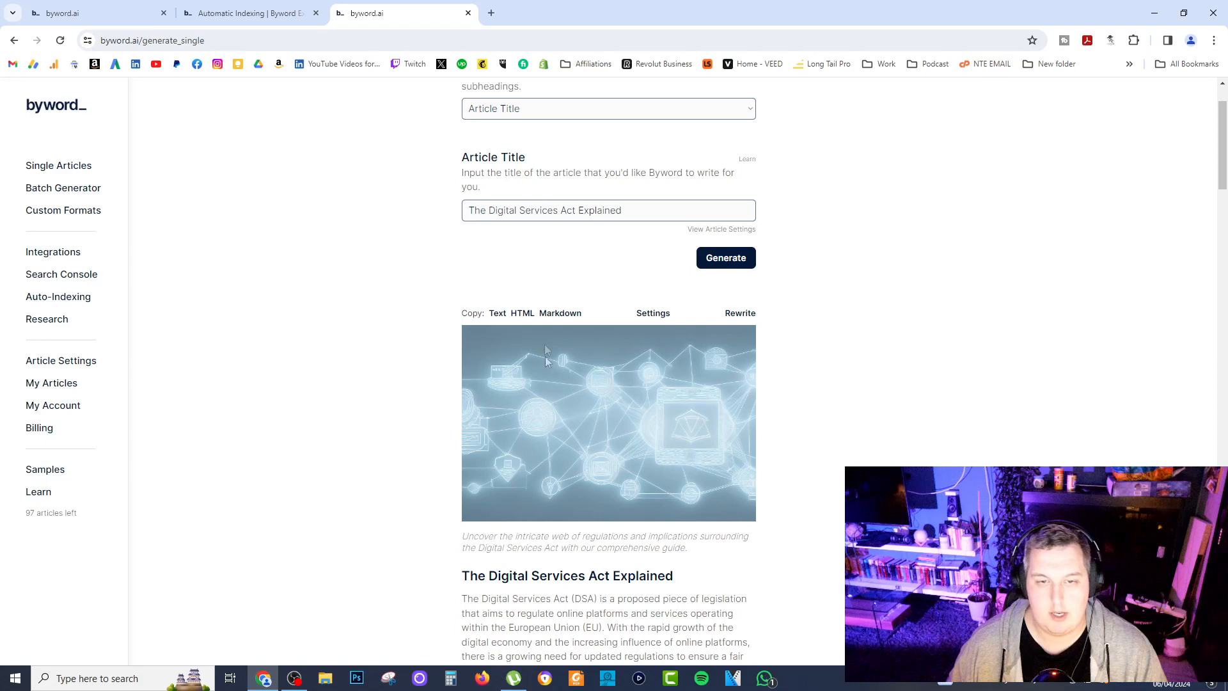
{"action": "scroll", "coordinate": [528, 349], "scroll_direction": "down", "scroll_amount": 5}
{"action": "scroll", "coordinate": [472, 419], "scroll_direction": "up", "scroll_amount": 6}
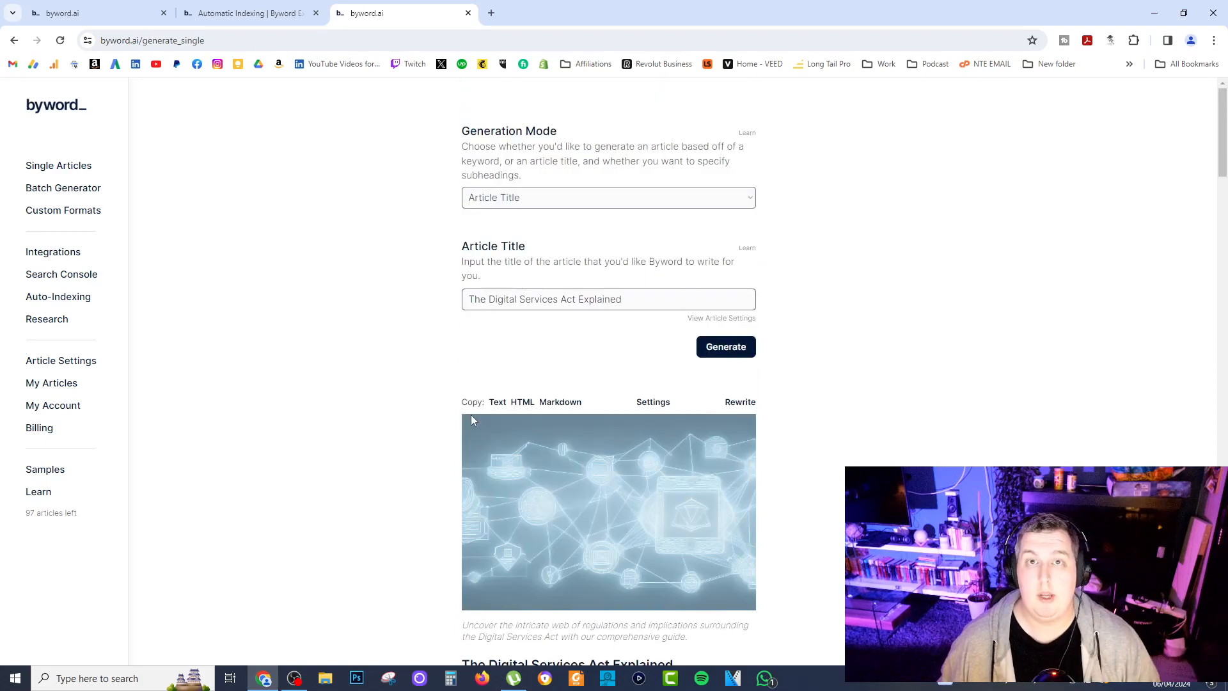